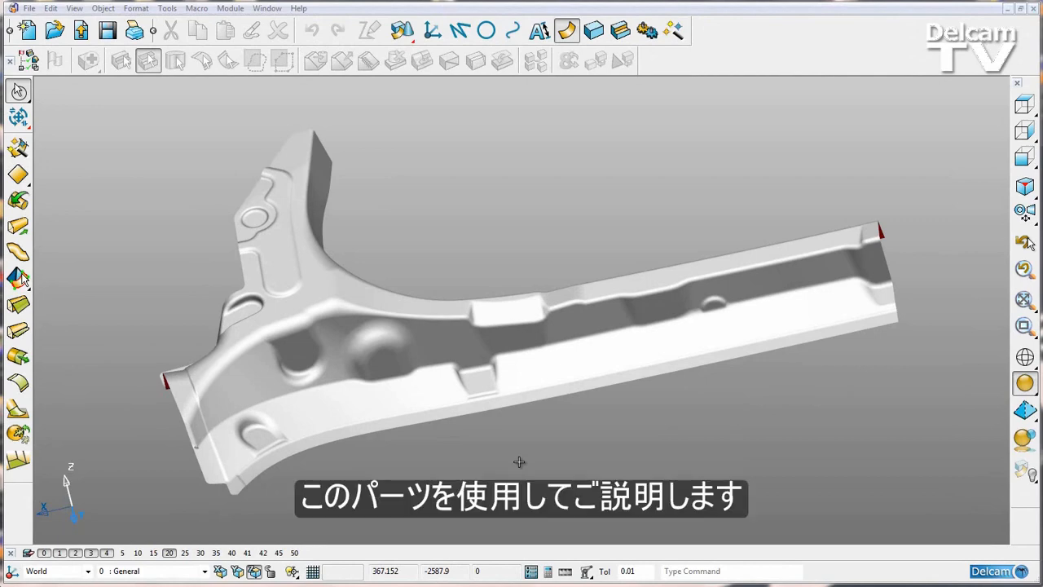
# - Run Solid Doctor on the whole part and display the first of its large-hole faults
pyautogui.click(361, 410)
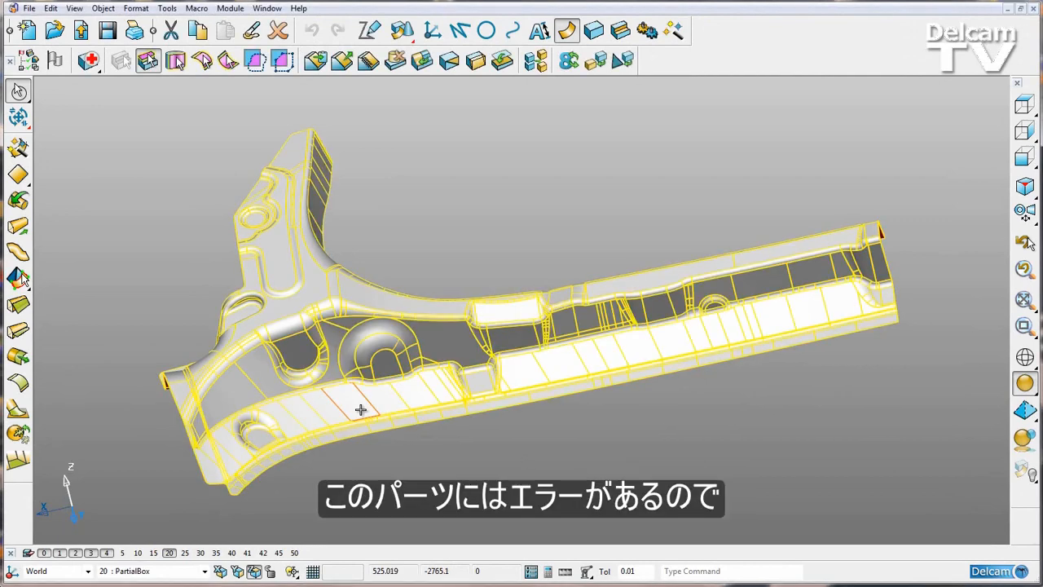
pyautogui.click(88, 61)
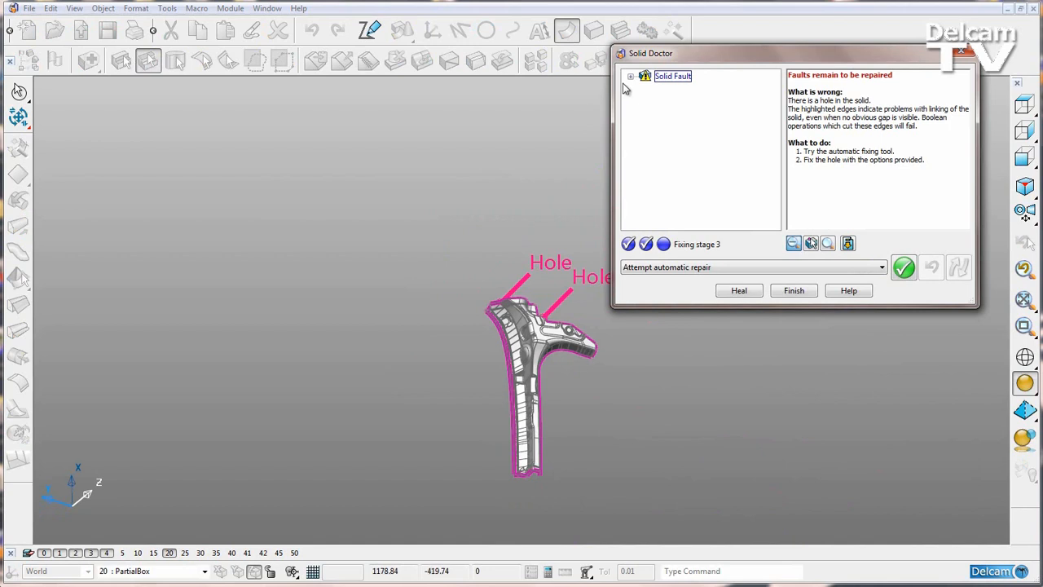
pyautogui.click(646, 89)
pyautogui.click(691, 102)
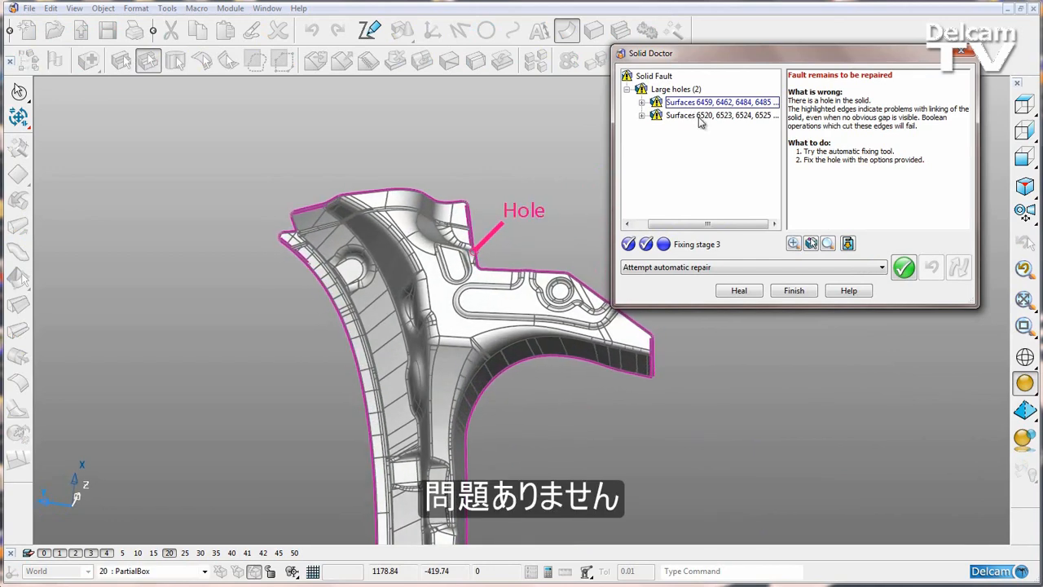
# - Examine the second large-hole fault up close, including its overlapping edges, and finish Solid Doctor without repairing the faults
pyautogui.click(698, 115)
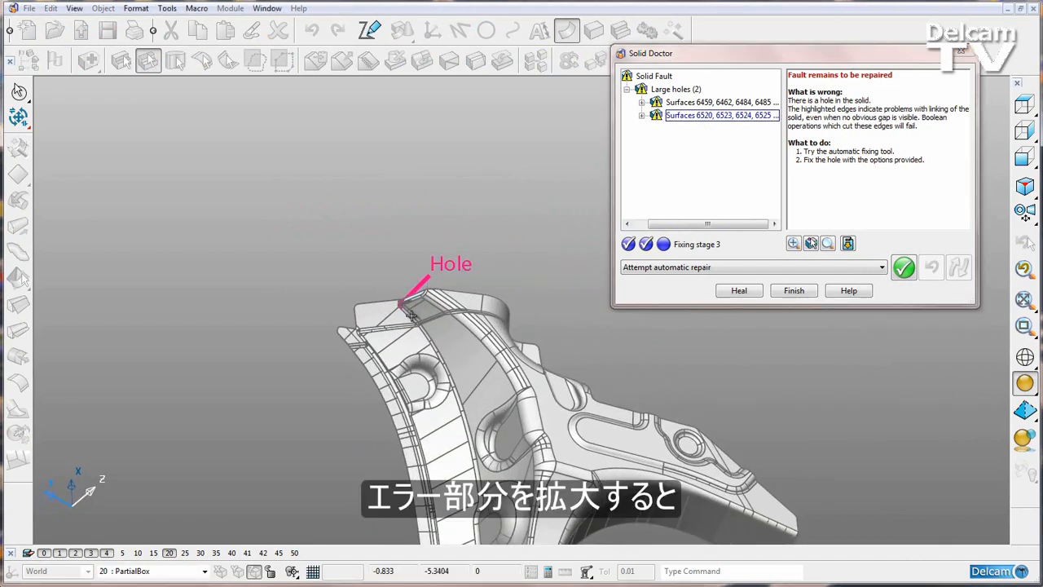
pyautogui.keyDown('ctrl'); pyautogui.keyDown('shift'); pyautogui.moveTo(412, 316); pyautogui.dragTo(412, 312, button='middle'); pyautogui.keyUp('shift'); pyautogui.keyUp('ctrl')
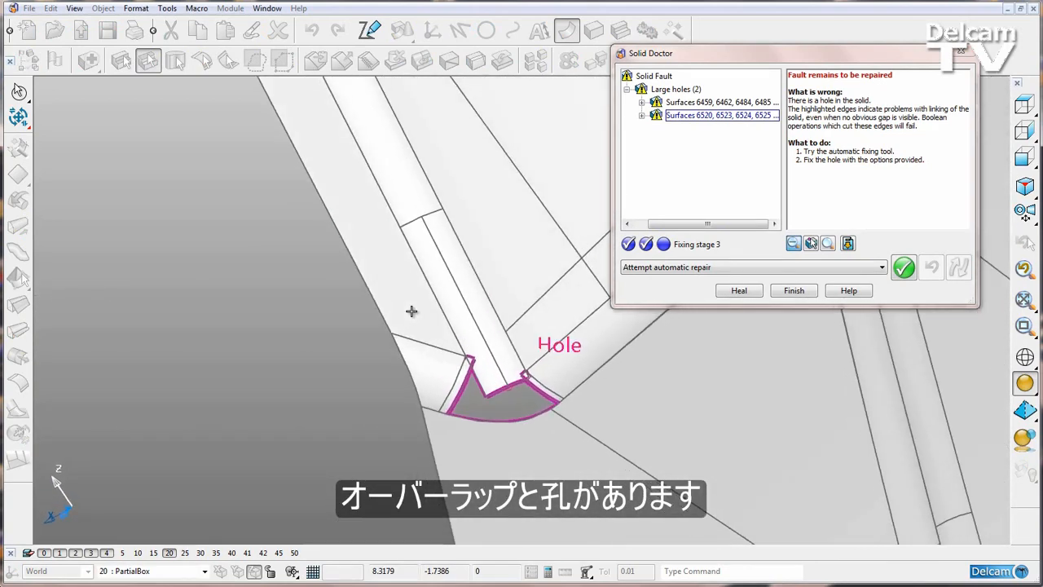
pyautogui.moveTo(551, 389); pyautogui.dragTo(552, 388, button='middle')
pyautogui.scroll(5, 544, 391)
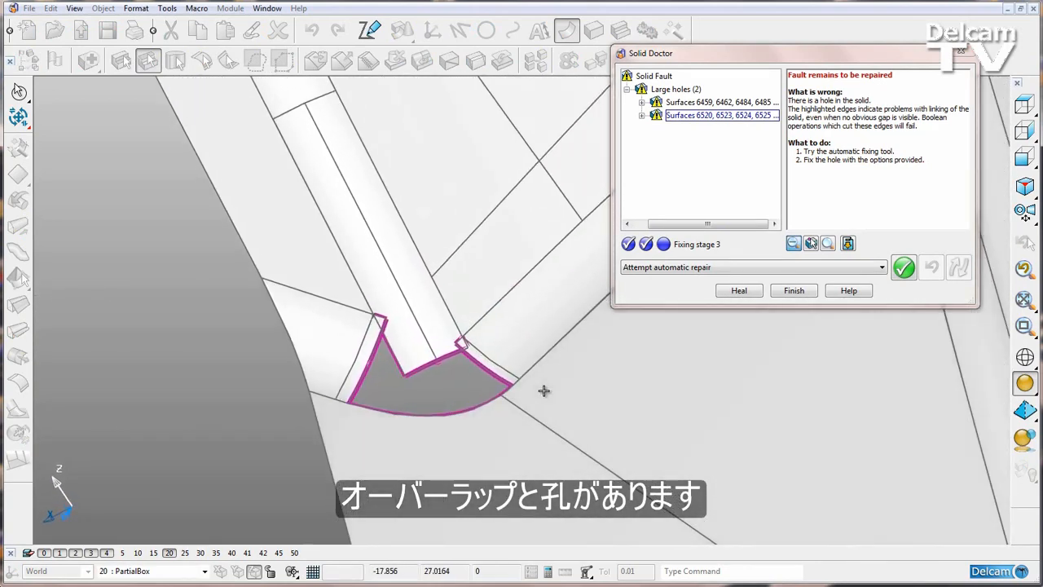
pyautogui.scroll(2, 545, 391)
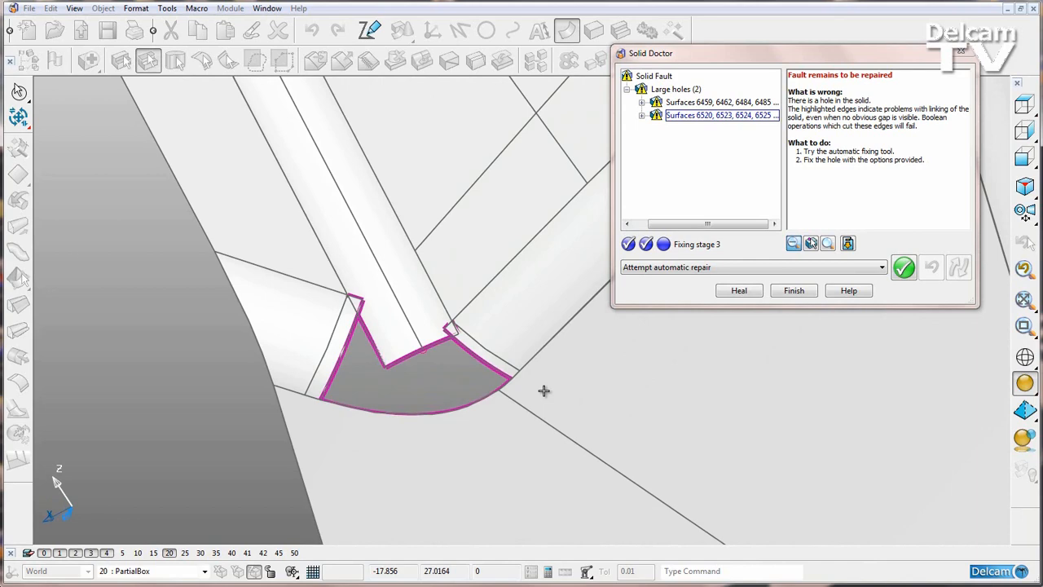
pyautogui.click(795, 291)
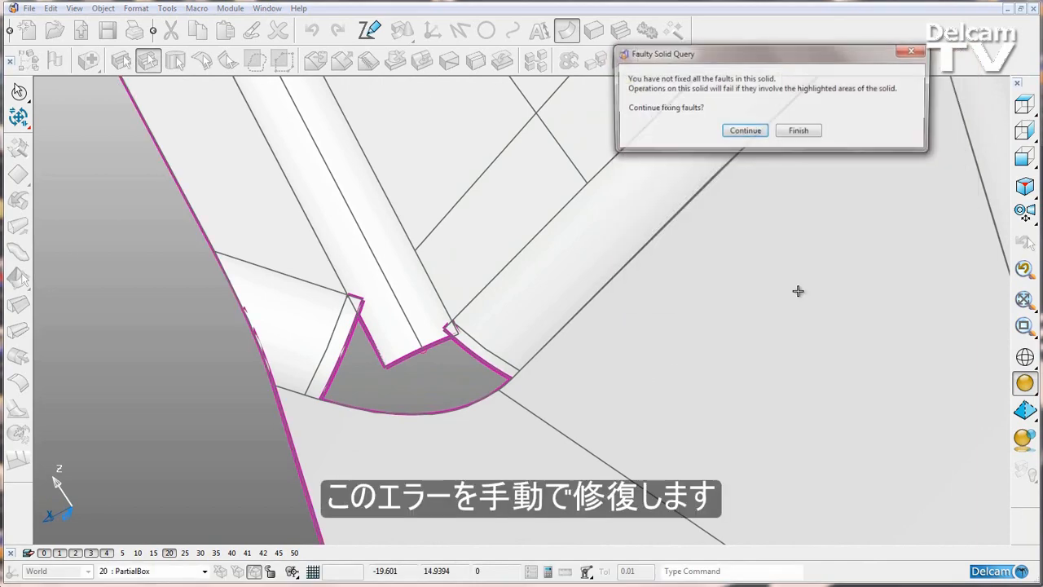
pyautogui.click(800, 133)
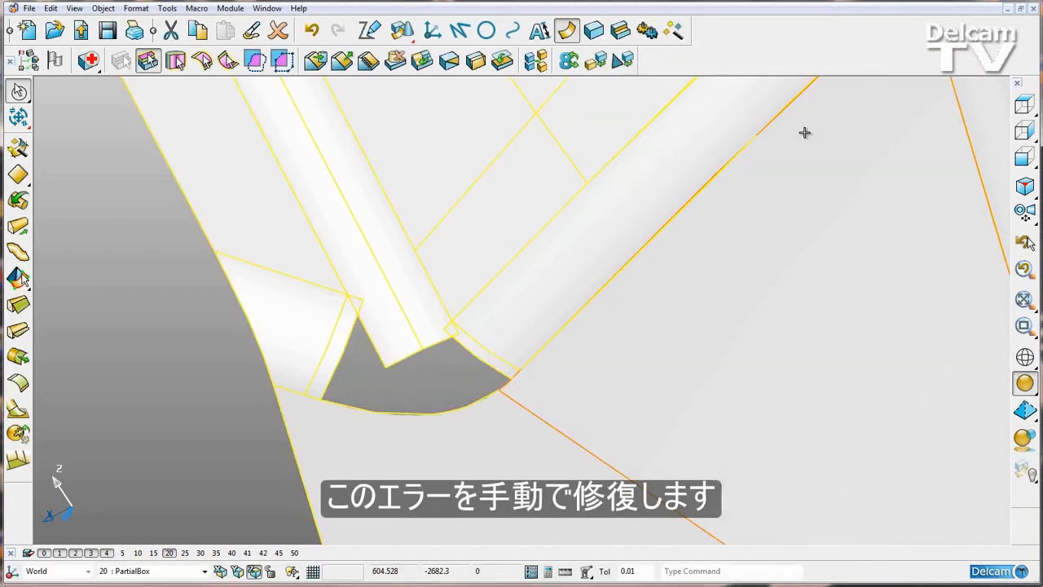
# - Lasso around the hole to select the two narrow overlapping faces lying entirely inside the loop
pyautogui.click(698, 355)
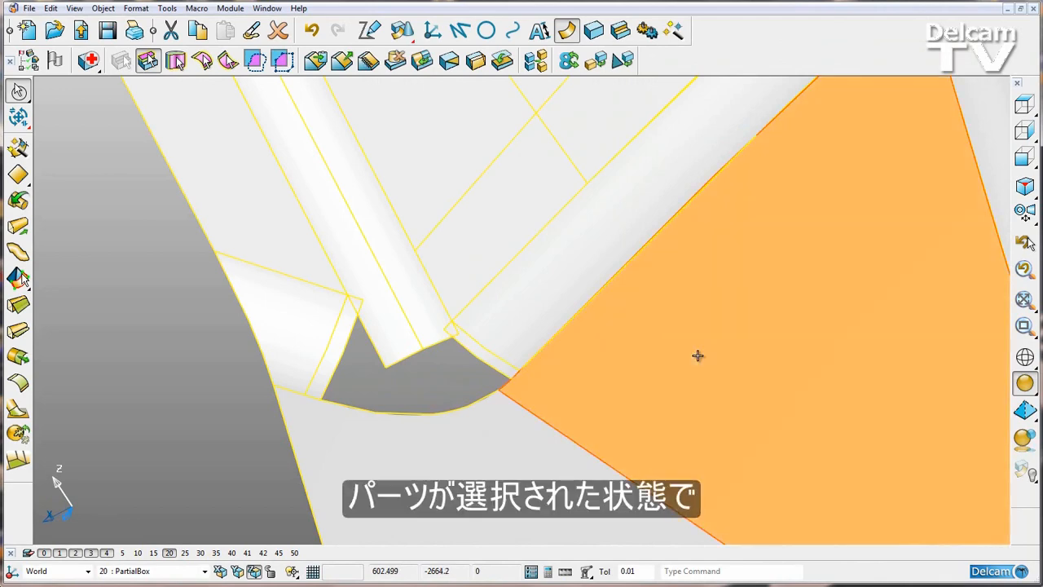
pyautogui.click(177, 463)
pyautogui.click(423, 469)
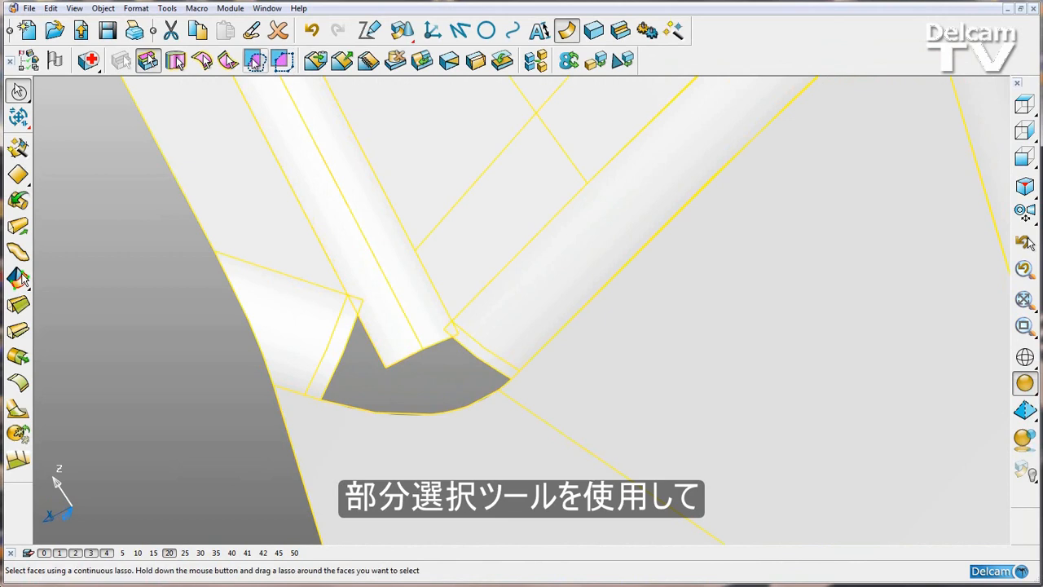
pyautogui.click(255, 62)
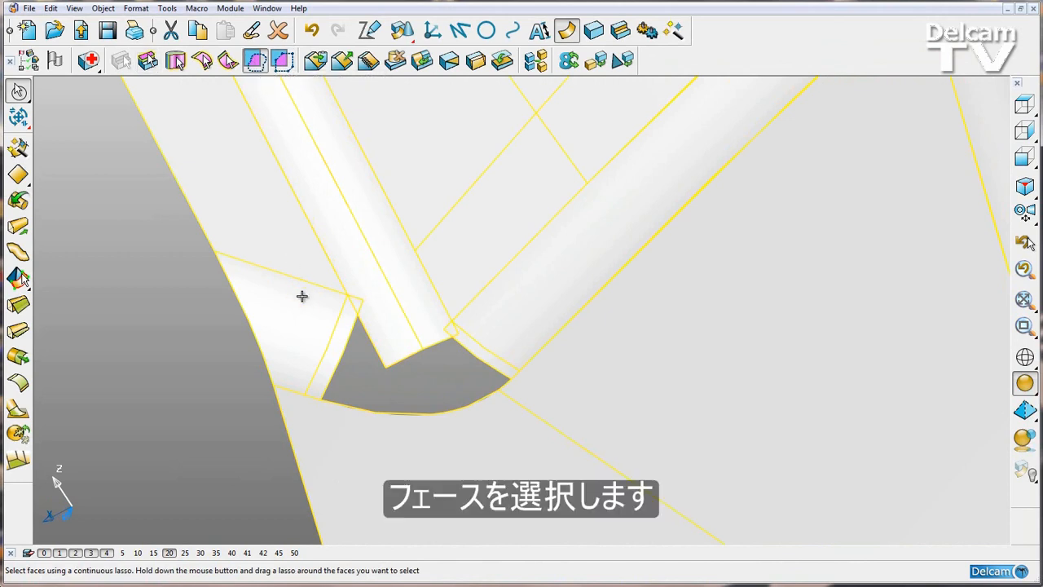
pyautogui.moveTo(346, 252)
pyautogui.mouseDown()
pyautogui.moveTo(484, 277)
pyautogui.moveTo(527, 320)
pyautogui.moveTo(539, 383)
pyautogui.moveTo(529, 425)
pyautogui.moveTo(478, 449)
pyautogui.moveTo(331, 439)
pyautogui.mouseUp()
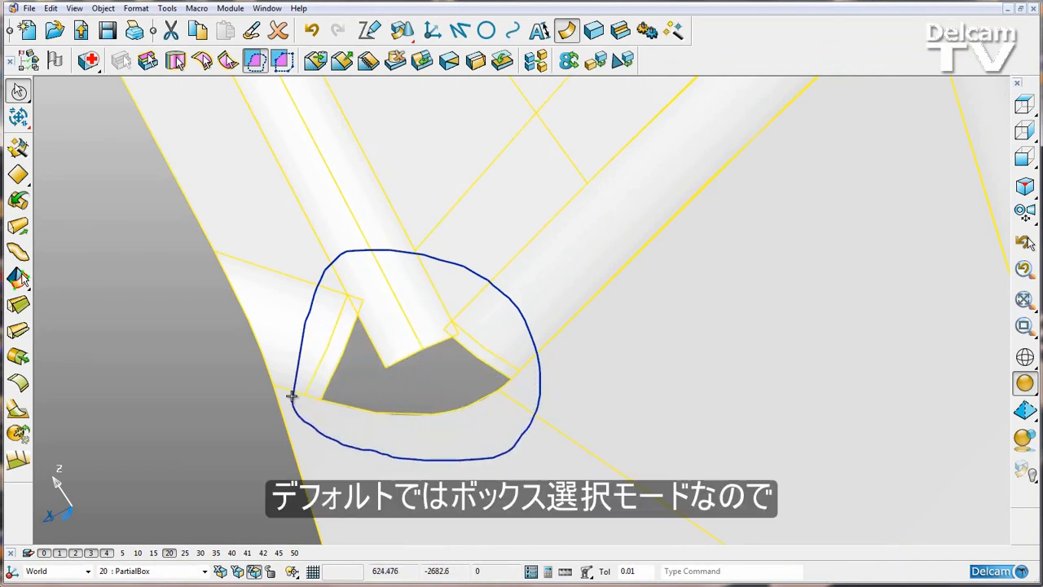
pyautogui.moveTo(292, 392); pyautogui.dragTo(291, 391)
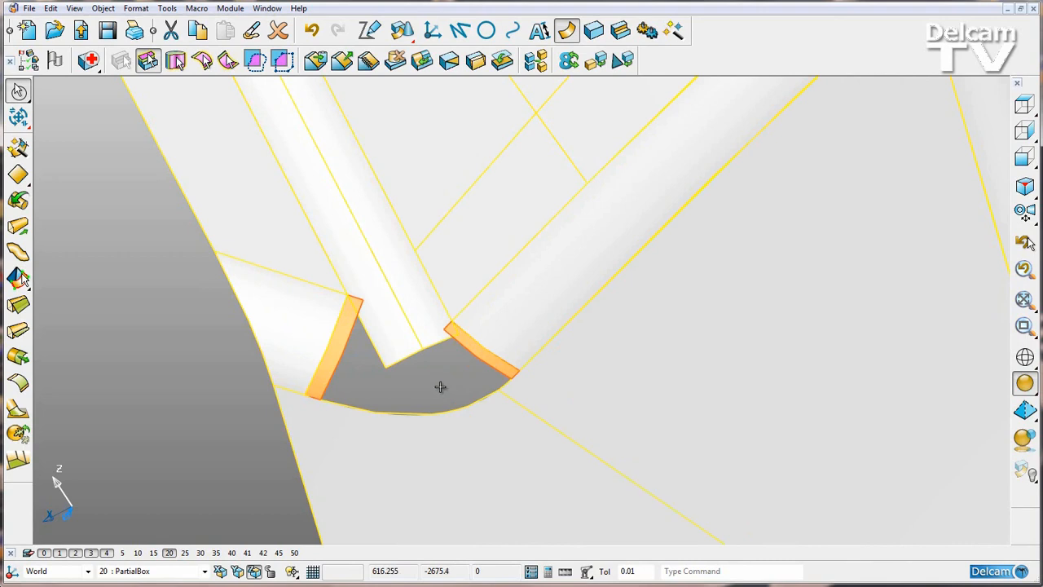
# - Extract the two narrow overlapping faces from the solid and delete both resulting surfaces
pyautogui.click(341, 60)
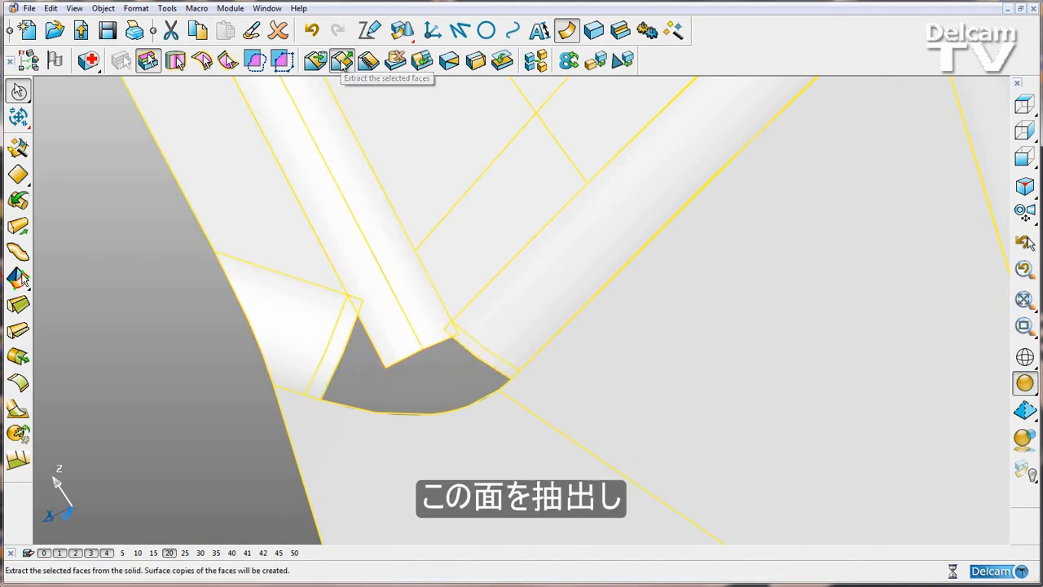
pyautogui.click(342, 354)
pyautogui.press('Delete')
pyautogui.click(483, 357)
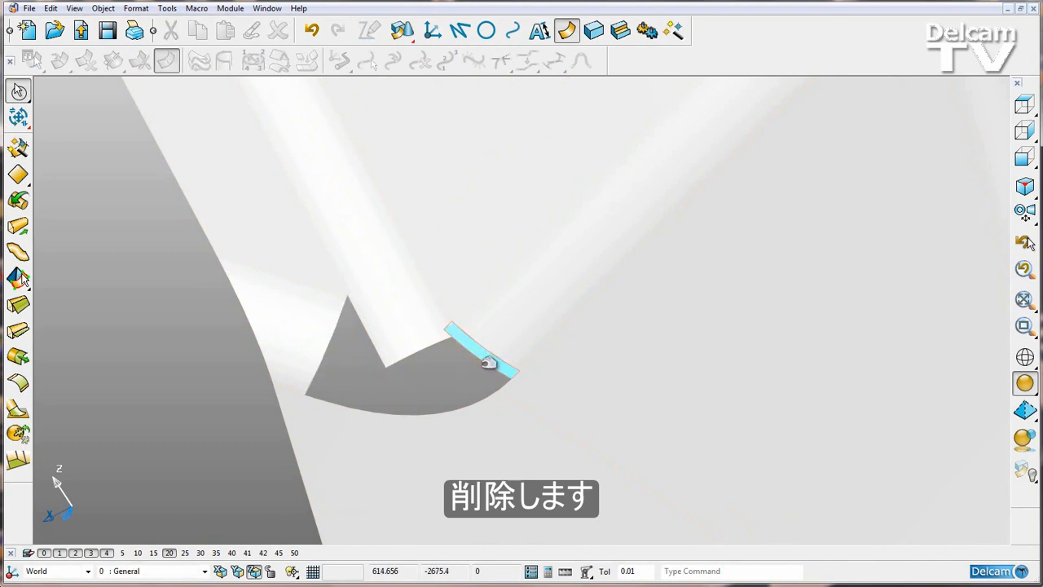
pyautogui.press('Delete')
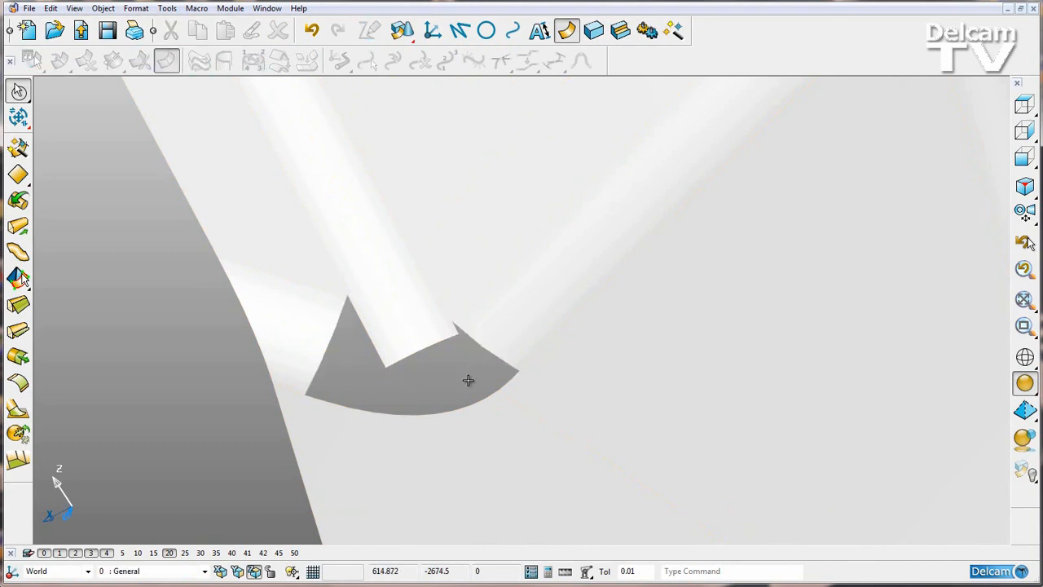
# - Display the model shaded with wireframe, allow partially enclosed selection, and lasso all the solid's faces around the hole
pyautogui.moveTo(1030, 386)
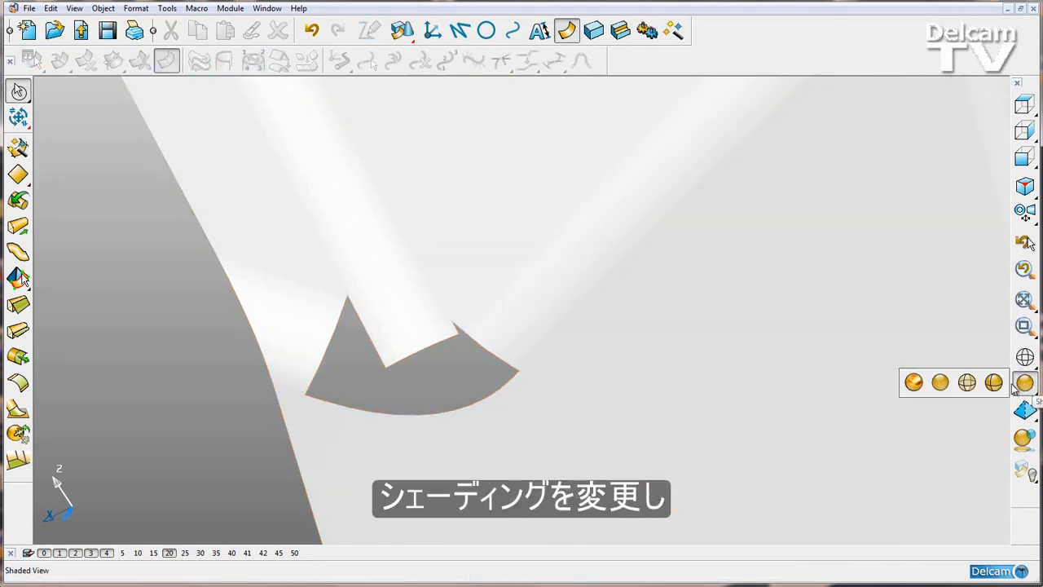
pyautogui.click(999, 383)
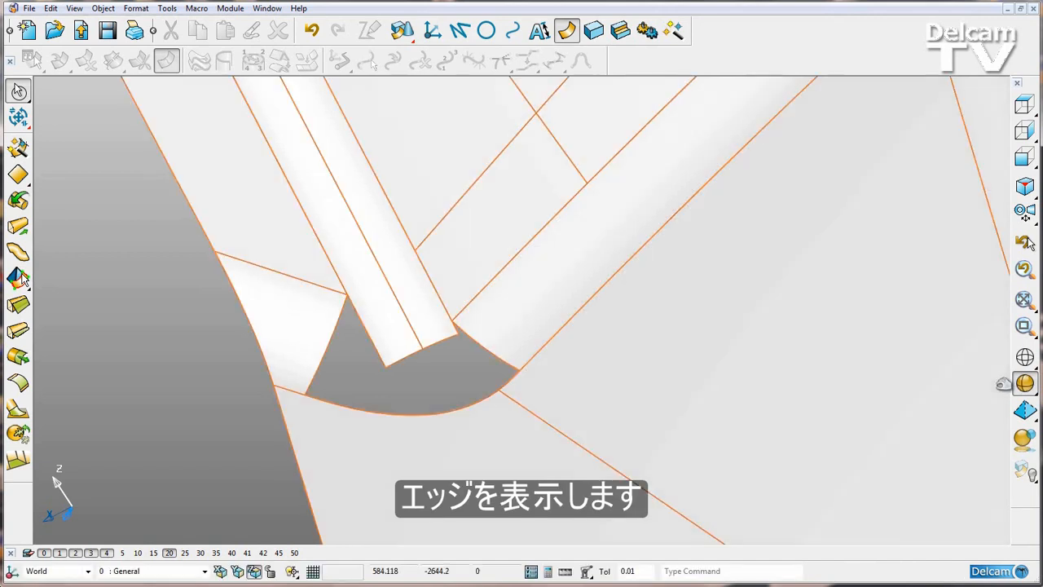
pyautogui.click(401, 477)
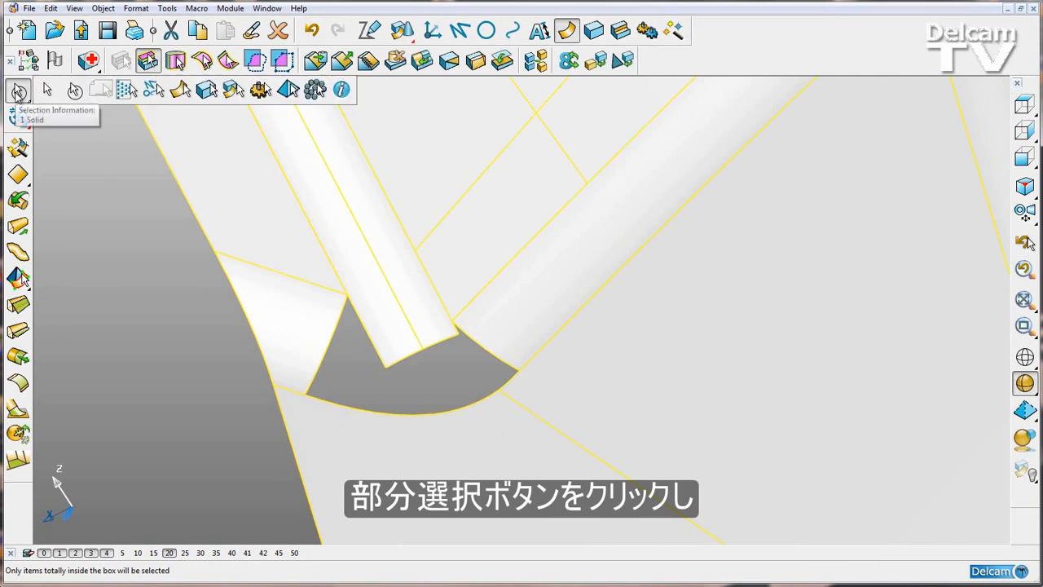
pyautogui.click(46, 91)
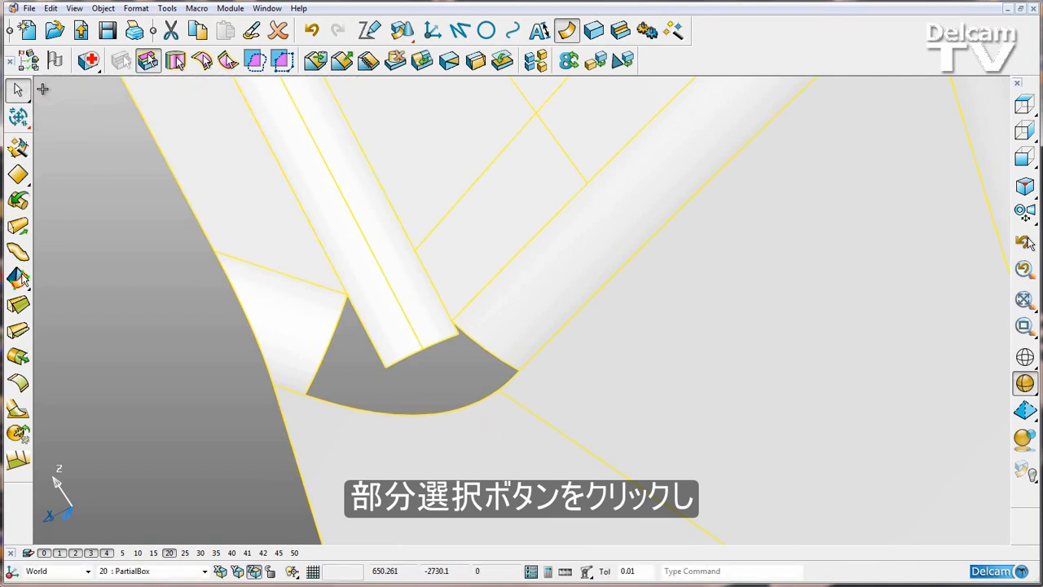
pyautogui.click(255, 61)
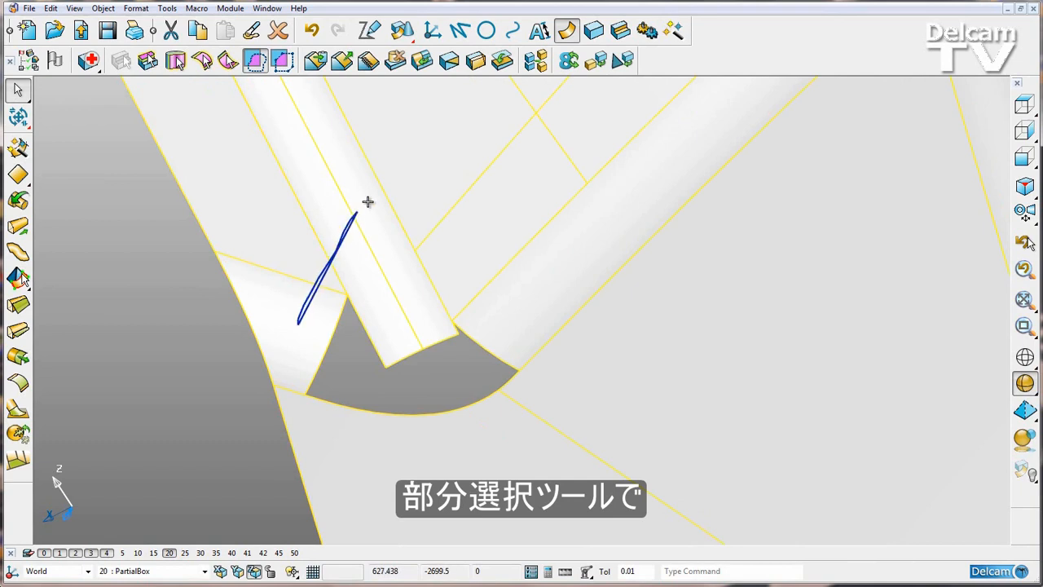
pyautogui.moveTo(367, 201)
pyautogui.mouseDown()
pyautogui.moveTo(465, 226)
pyautogui.moveTo(541, 307)
pyautogui.moveTo(564, 406)
pyautogui.moveTo(495, 447)
pyautogui.moveTo(343, 442)
pyautogui.moveTo(298, 418)
pyautogui.mouseUp()
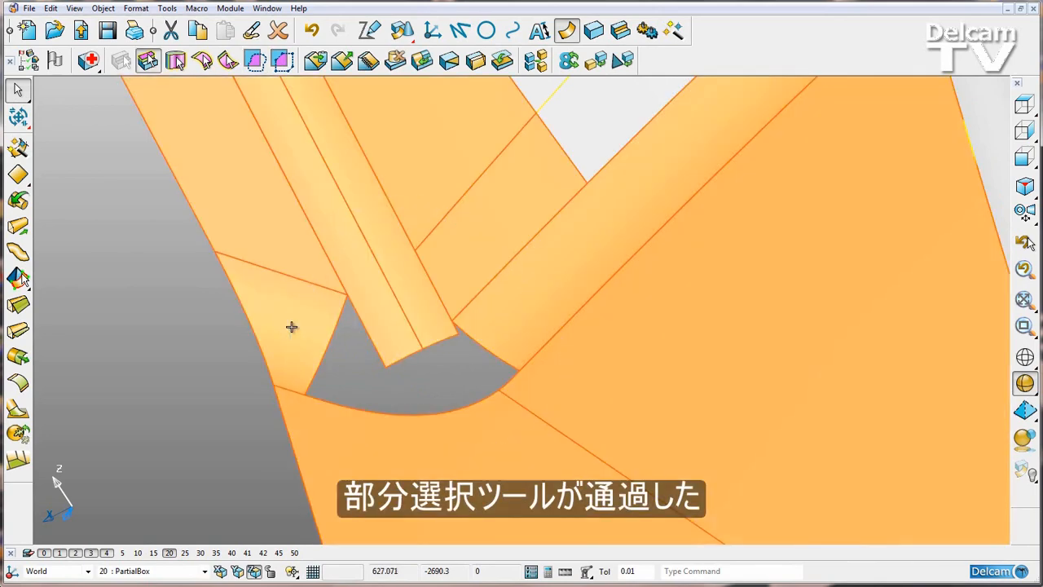
pyautogui.moveTo(291, 327); pyautogui.dragTo(292, 326, button='middle')
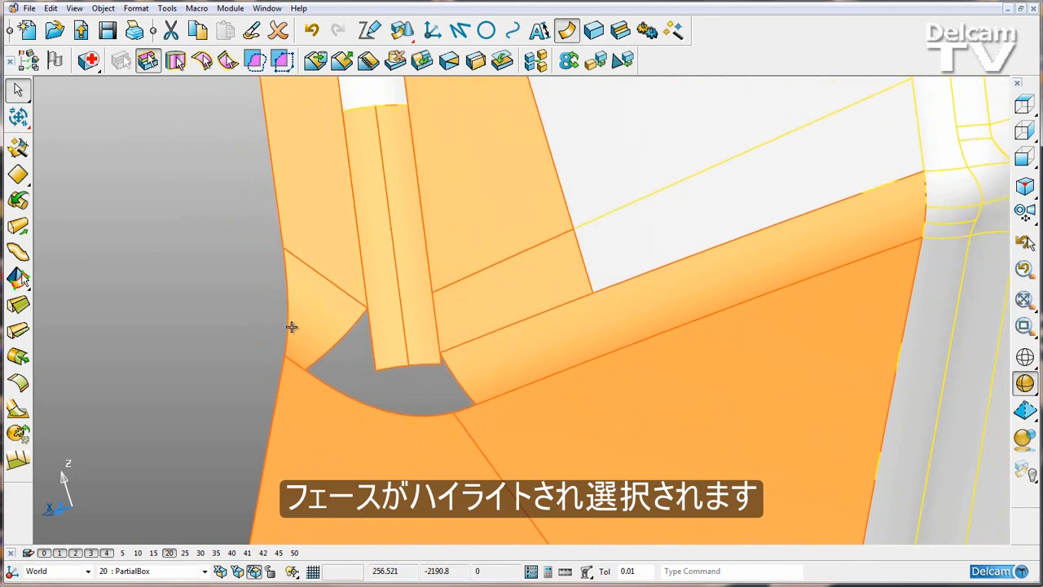
# - Extract the selected faces around the hole as surfaces and hide the remaining solid
pyautogui.scroll(-3, 292, 326)
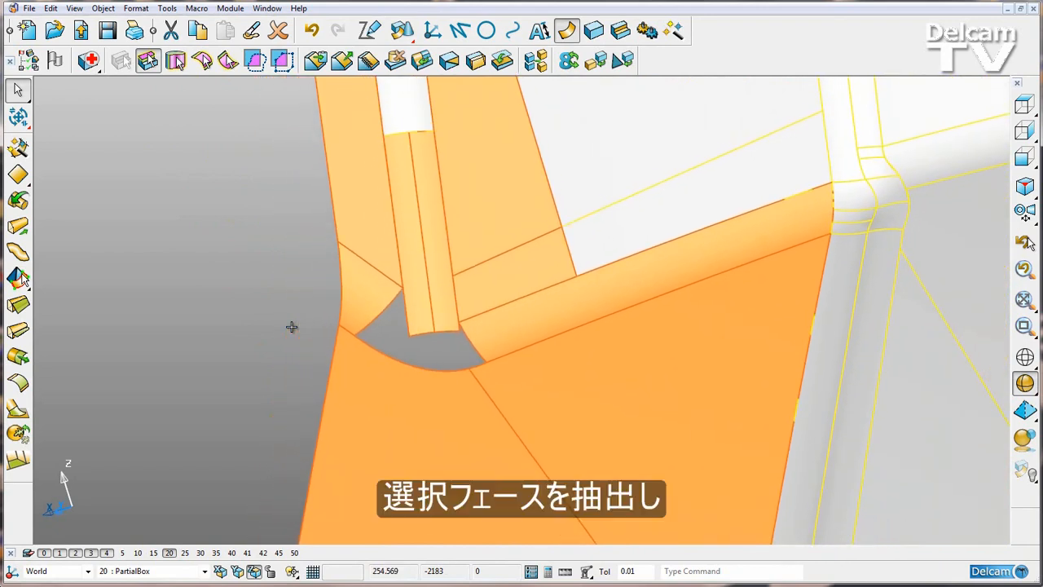
pyautogui.click(342, 61)
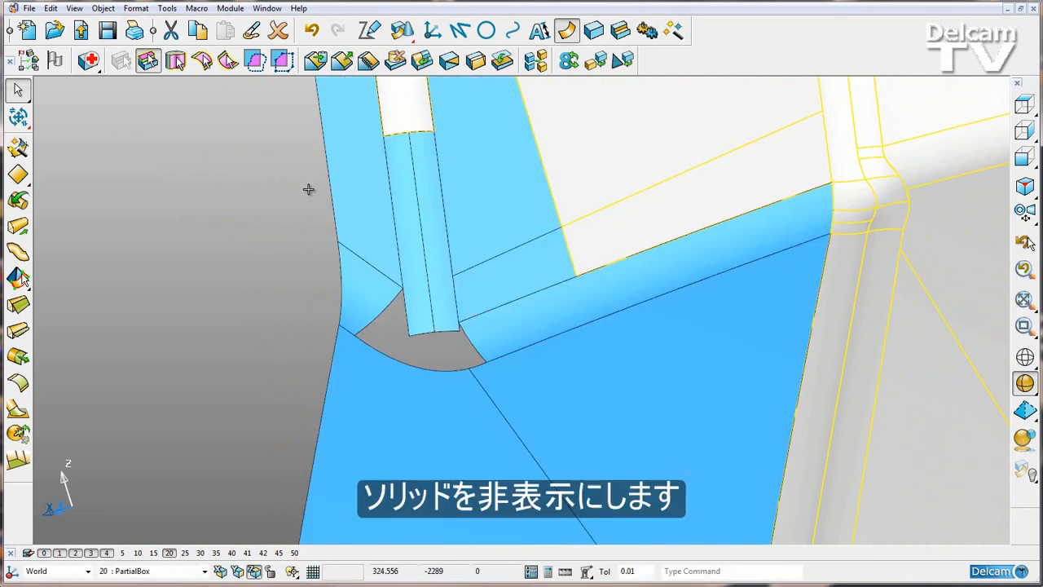
pyautogui.hotkey('ctrl', 'j')
pyautogui.moveTo(308, 189); pyautogui.dragTo(316, 189, button='middle')
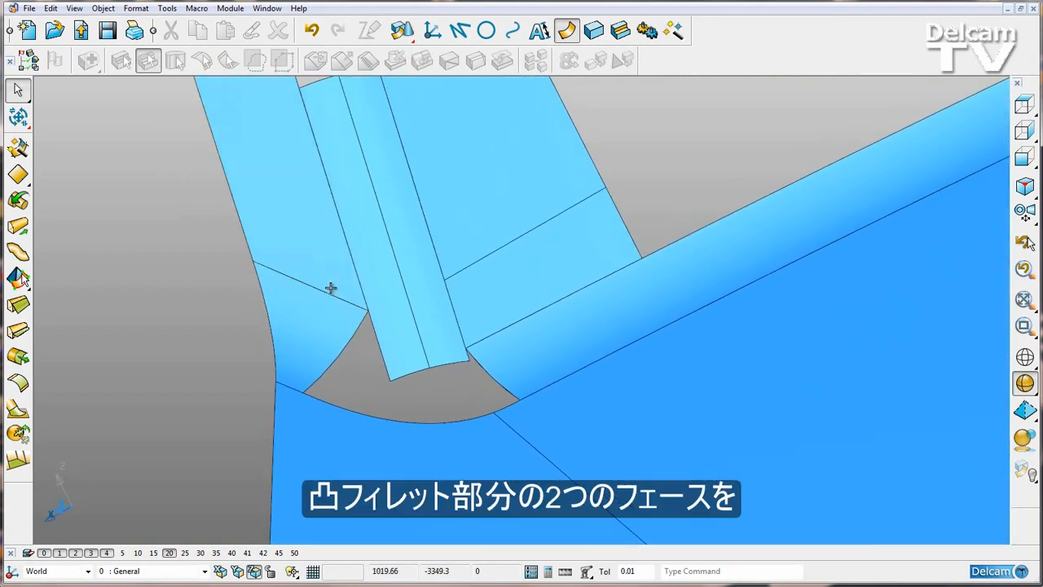
pyautogui.moveTo(332, 288); pyautogui.dragTo(410, 331, button='middle')
pyautogui.click(446, 331)
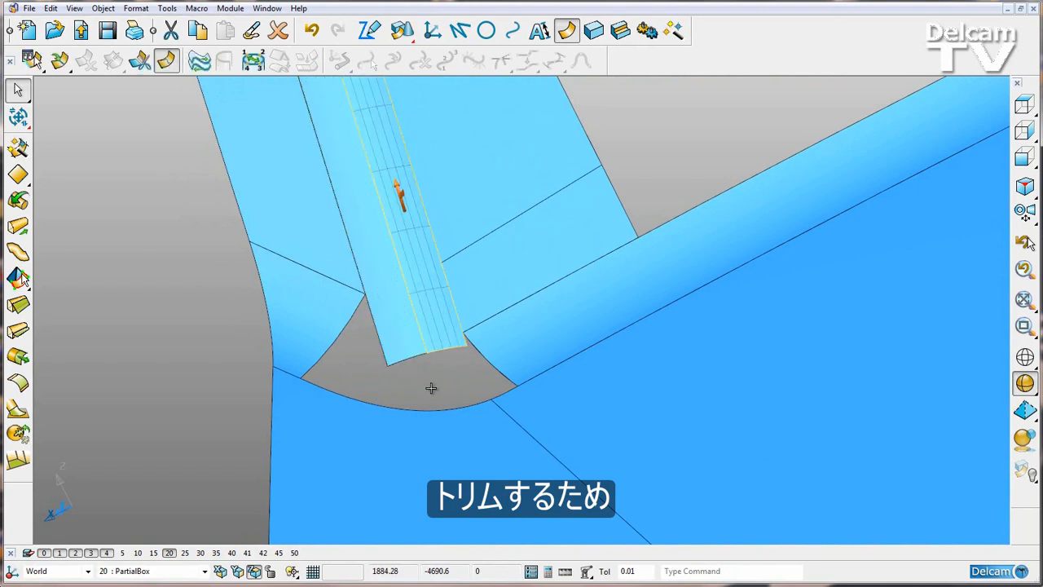
pyautogui.moveTo(431, 388); pyautogui.dragTo(431, 386, button='middle')
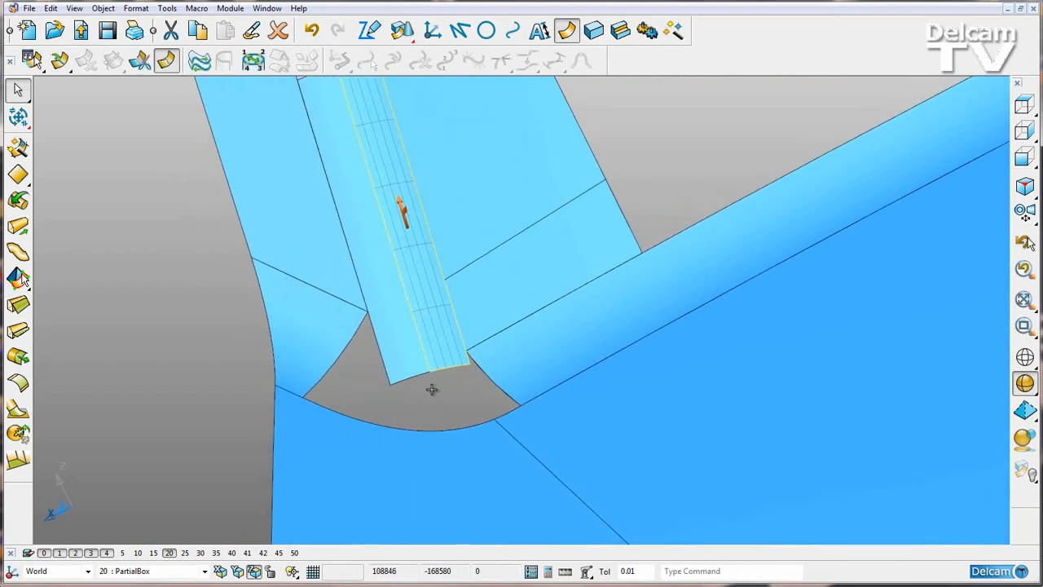
pyautogui.click(391, 419)
# - Create a Bezier curve across the two convex fillet faces, with a curved span between the hole's corners and straight end spans along the adjacent edges
pyautogui.click(512, 30)
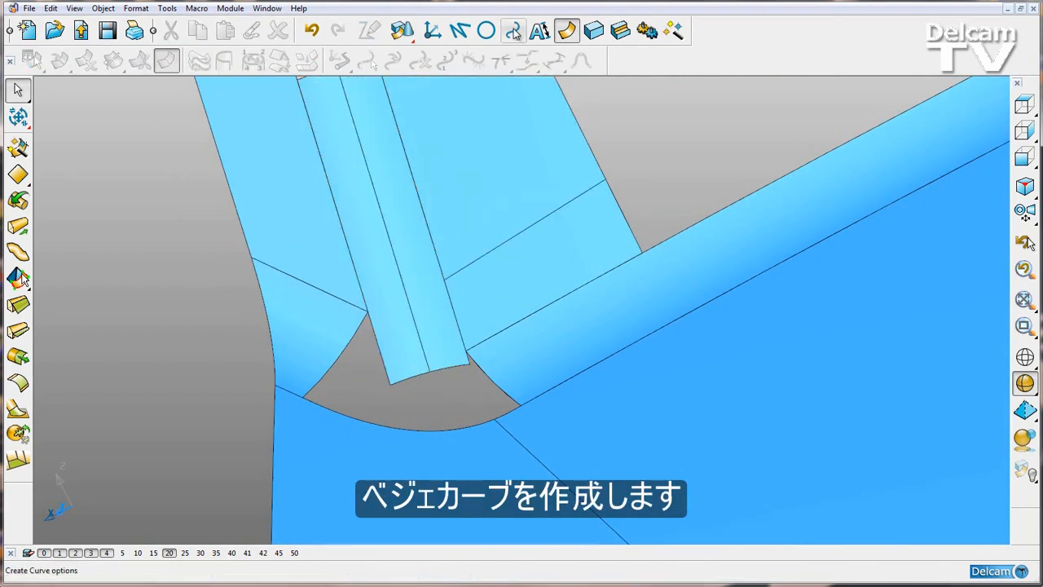
pyautogui.click(19, 149)
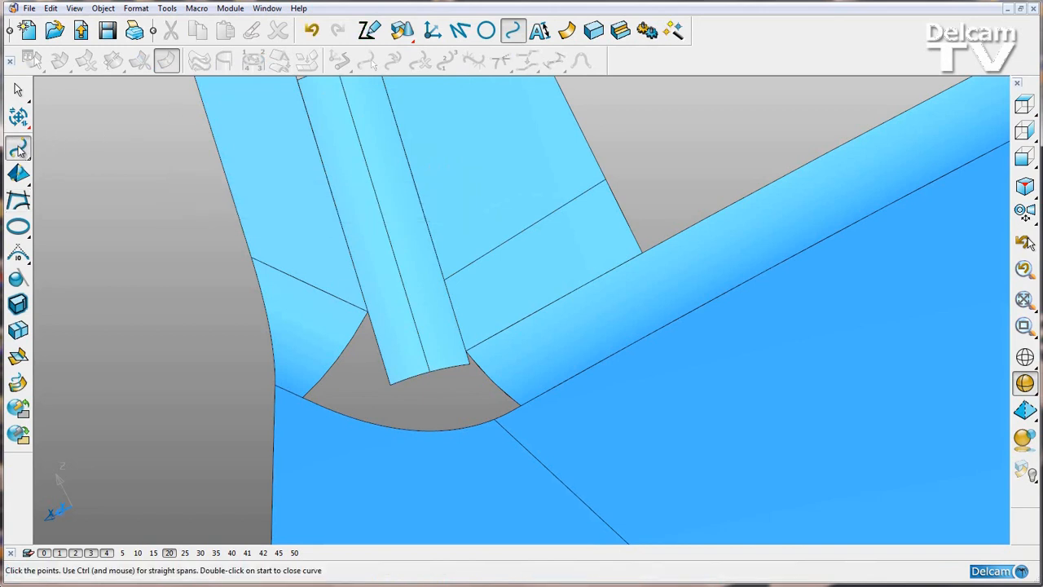
pyautogui.scroll(1, 229, 281)
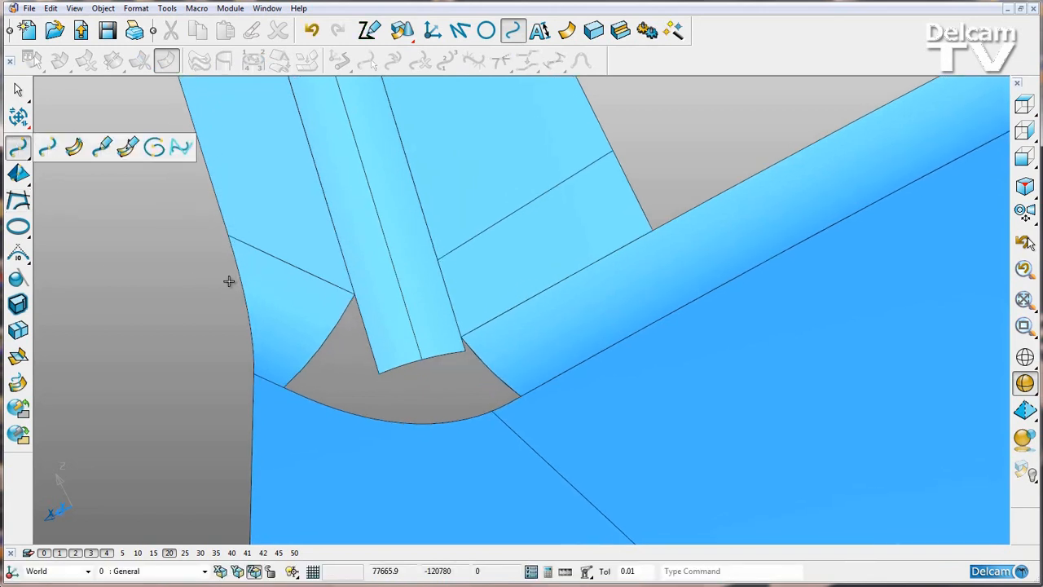
pyautogui.click(274, 253)
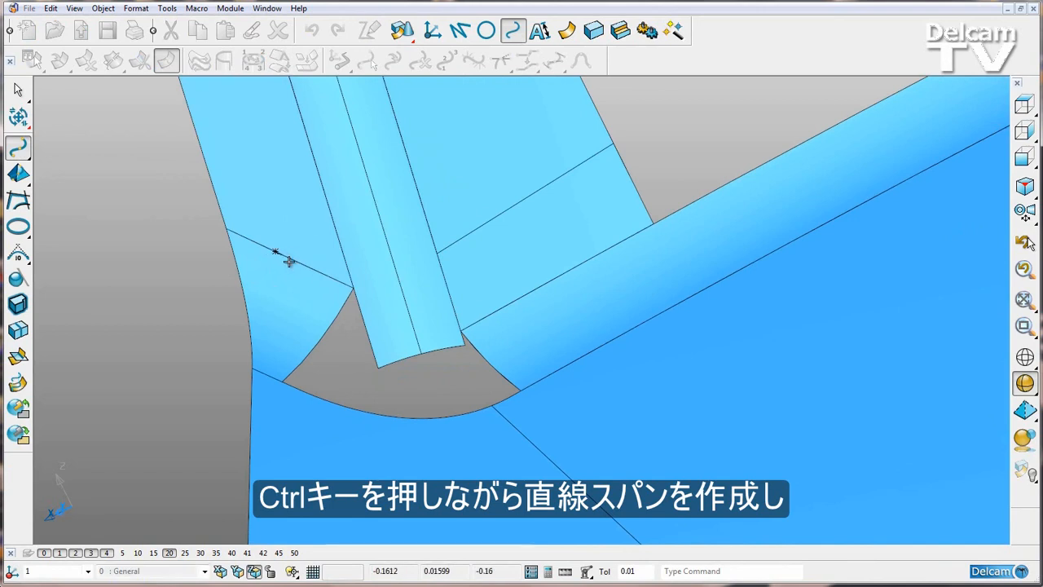
pyautogui.keyDown('ctrl'); pyautogui.click(352, 289); pyautogui.keyUp('ctrl')
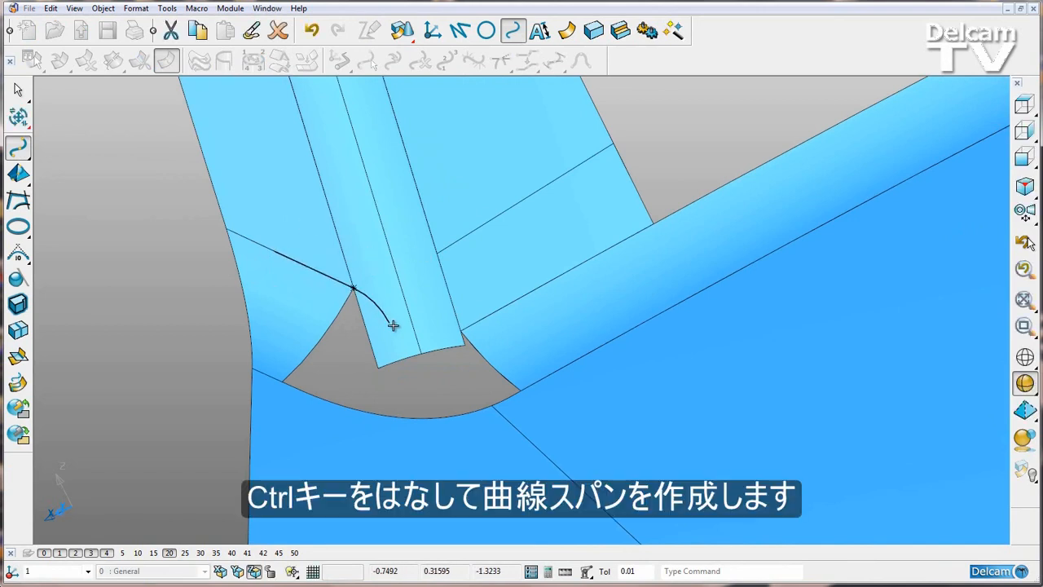
pyautogui.click(461, 334)
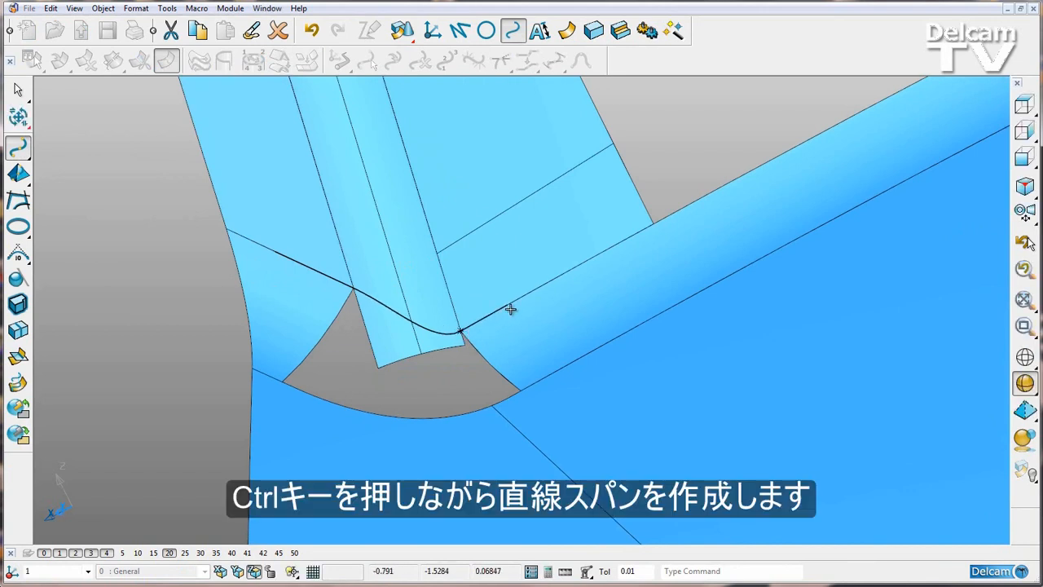
pyautogui.keyDown('ctrl'); pyautogui.click(531, 294); pyautogui.keyUp('ctrl')
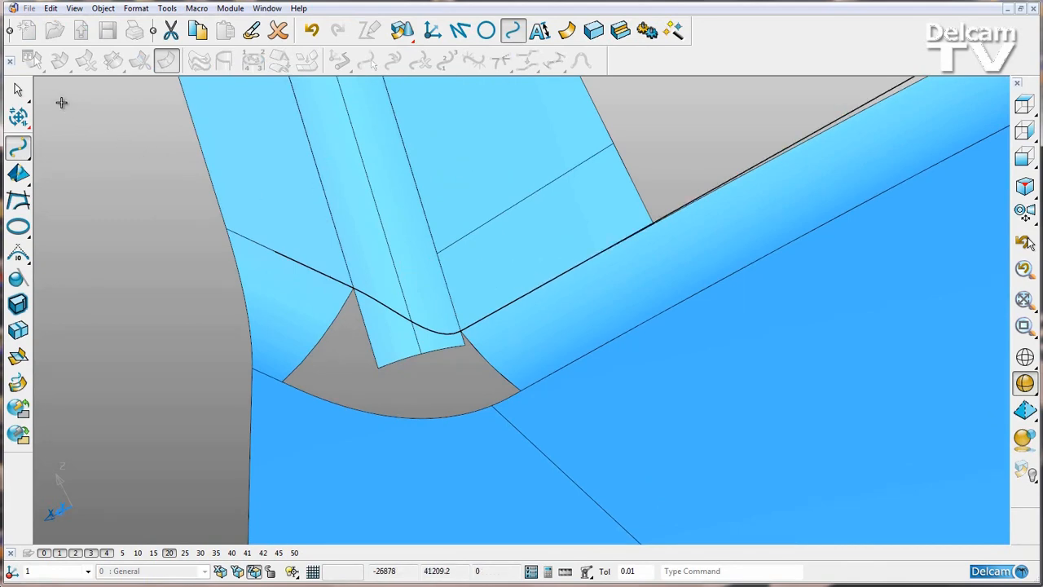
pyautogui.click(18, 90)
# - Trim the two convex fillet faces against the Bezier curve with Limit selection in View project mode, keeping the portions above the curve
pyautogui.moveTo(186, 198); pyautogui.dragTo(182, 348, button='middle')
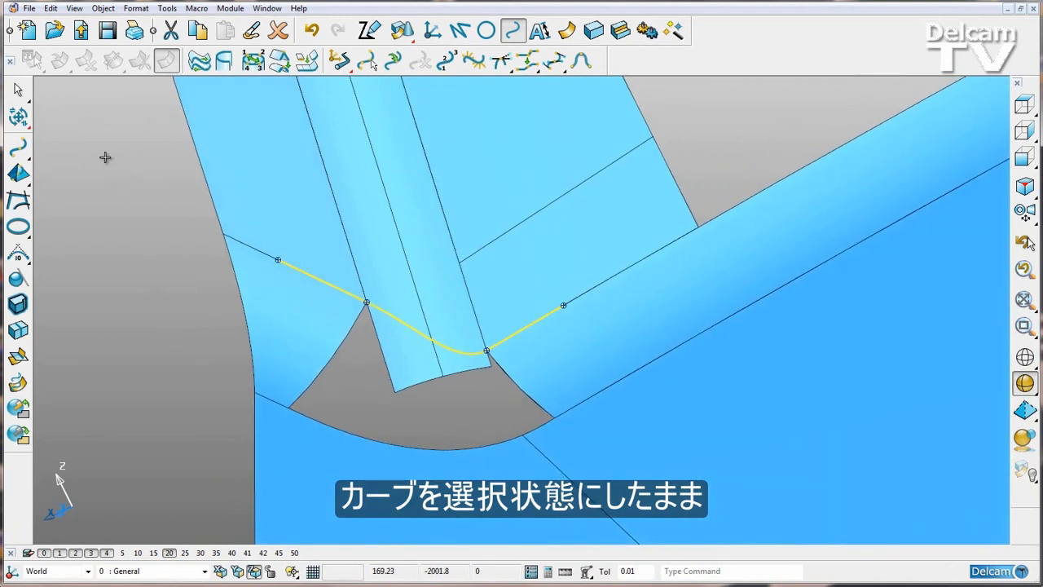
pyautogui.click(18, 116)
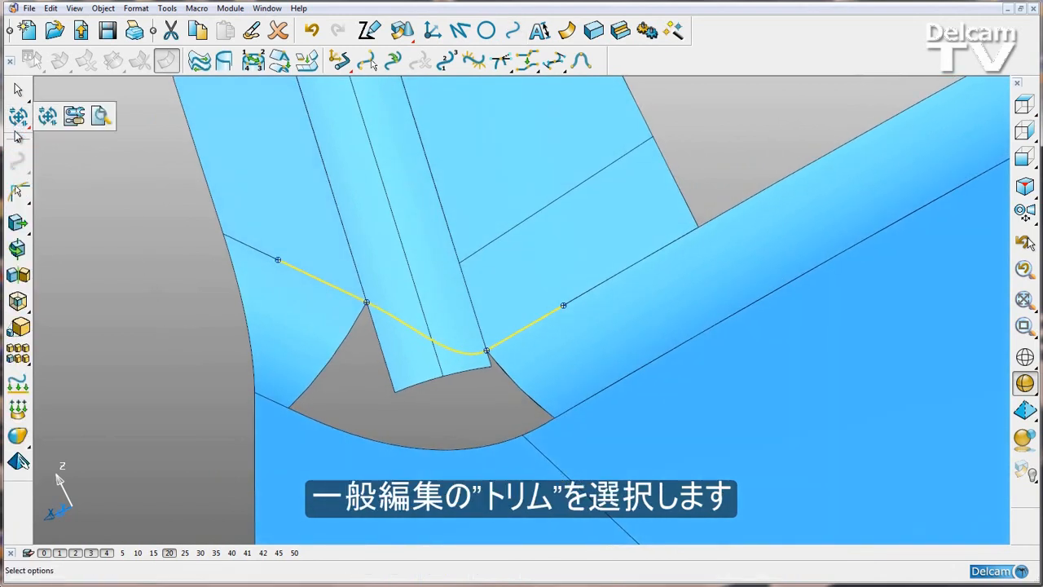
pyautogui.click(18, 190)
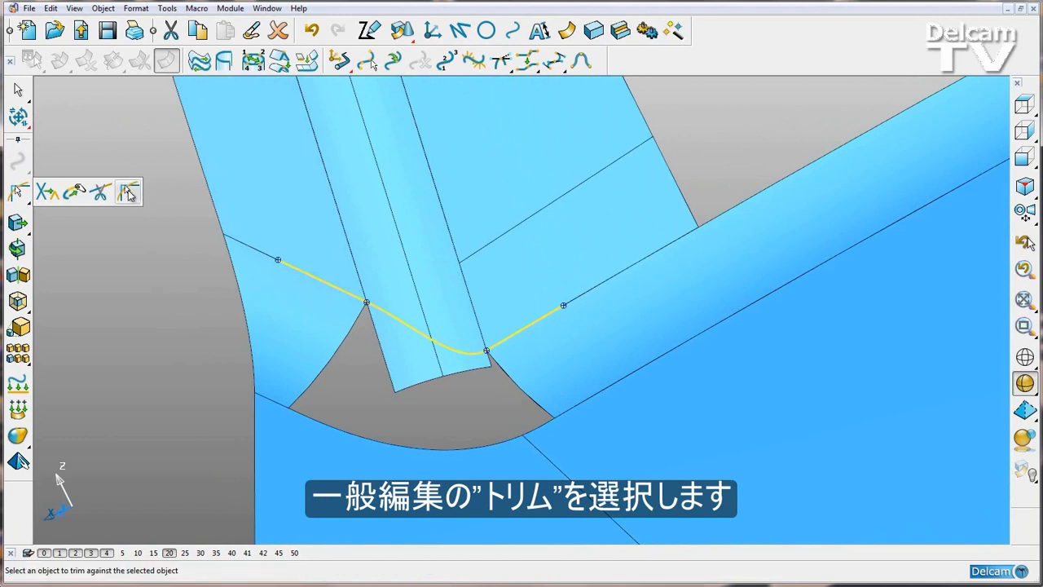
pyautogui.click(128, 192)
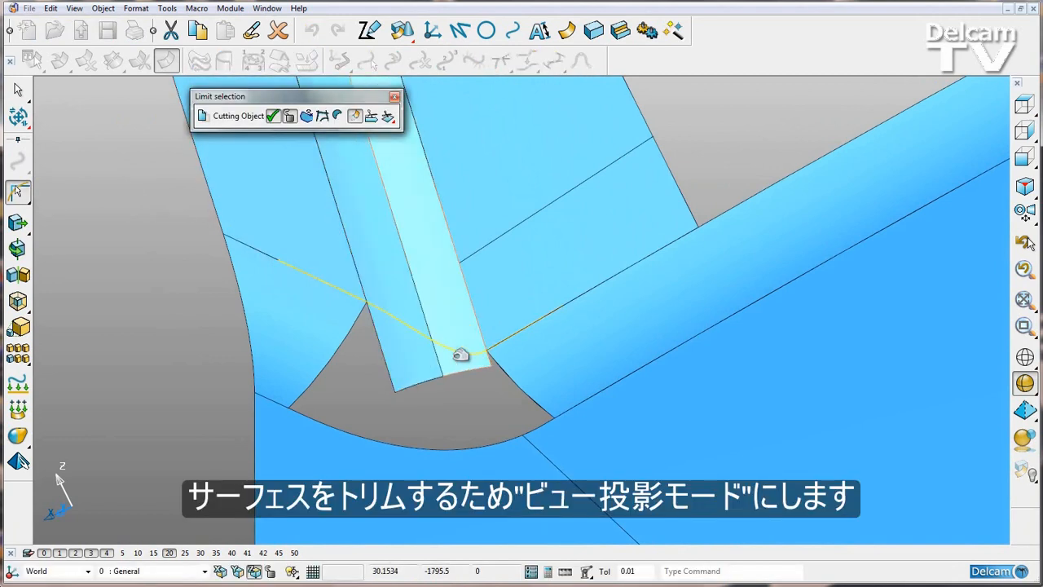
pyautogui.click(388, 116)
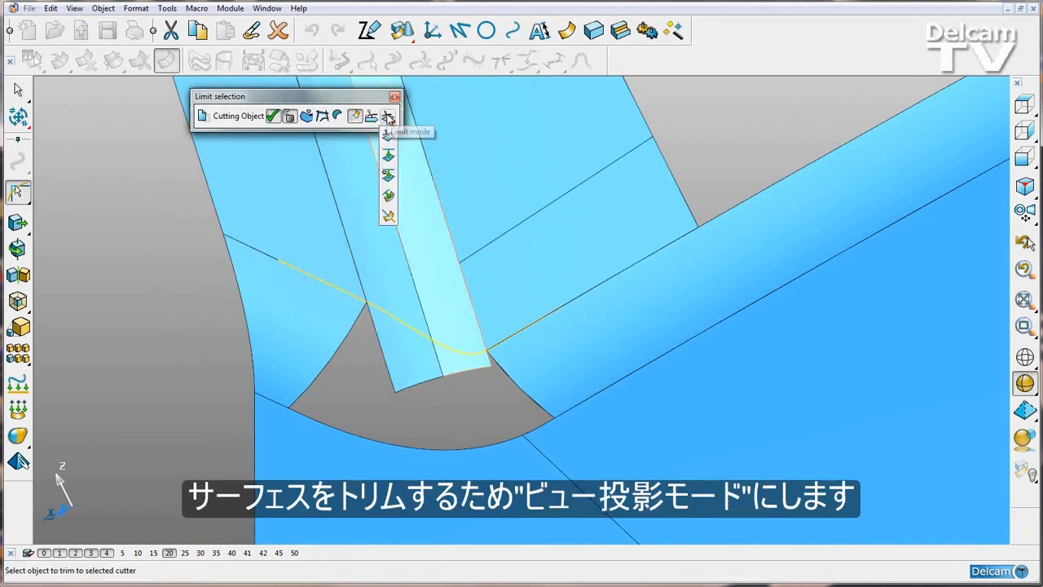
pyautogui.click(388, 175)
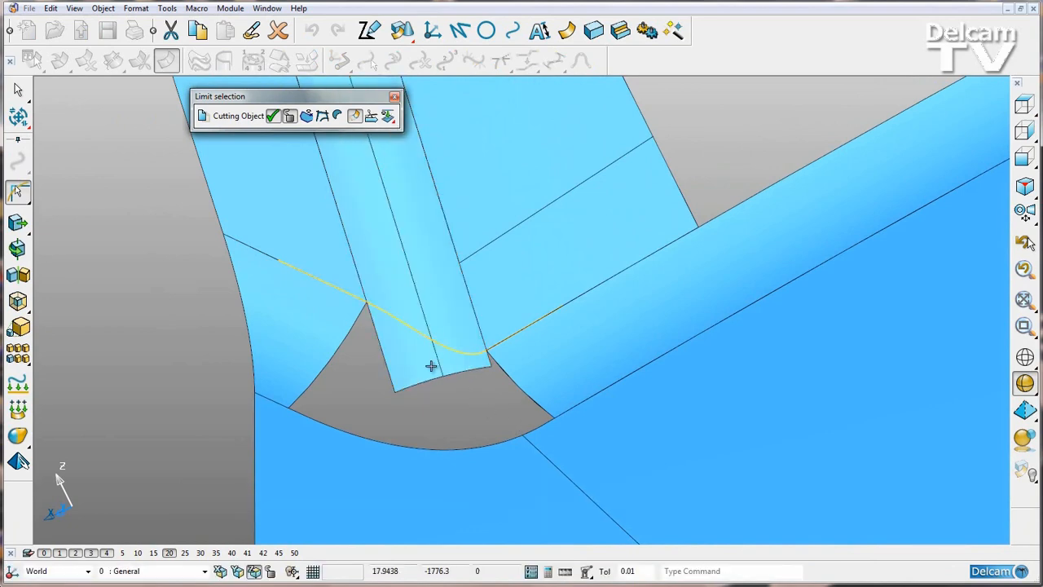
pyautogui.moveTo(526, 414); pyautogui.dragTo(364, 294)
pyautogui.moveTo(363, 293); pyautogui.dragTo(359, 297, button='middle')
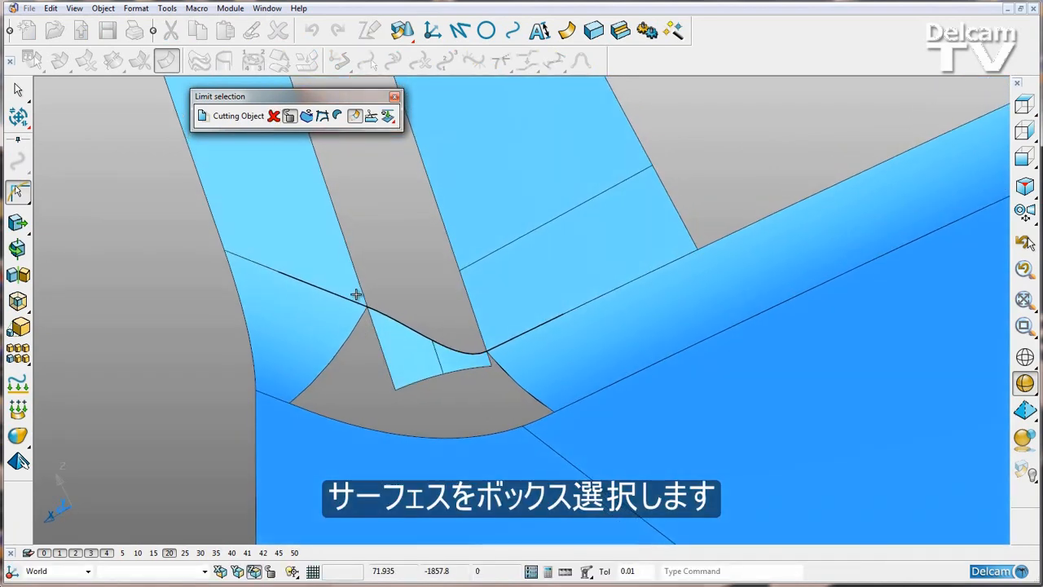
pyautogui.click(371, 116)
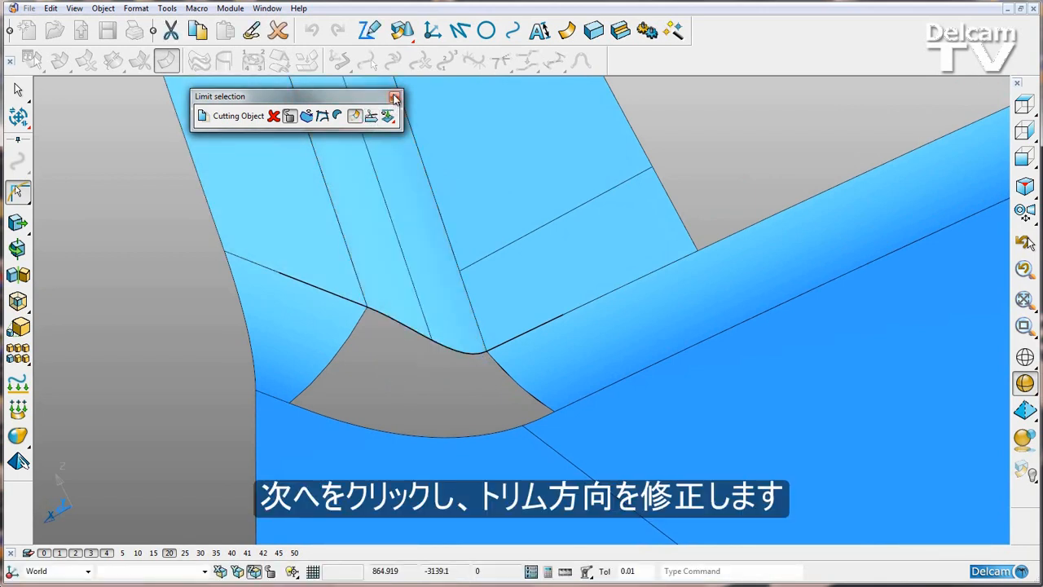
pyautogui.click(395, 96)
# - Delete the Bezier curve used for trimming the fillet faces
pyautogui.keyDown('shift'); pyautogui.moveTo(393, 361); pyautogui.dragTo(382, 405, button='middle'); pyautogui.keyUp('shift')
pyautogui.click(383, 405)
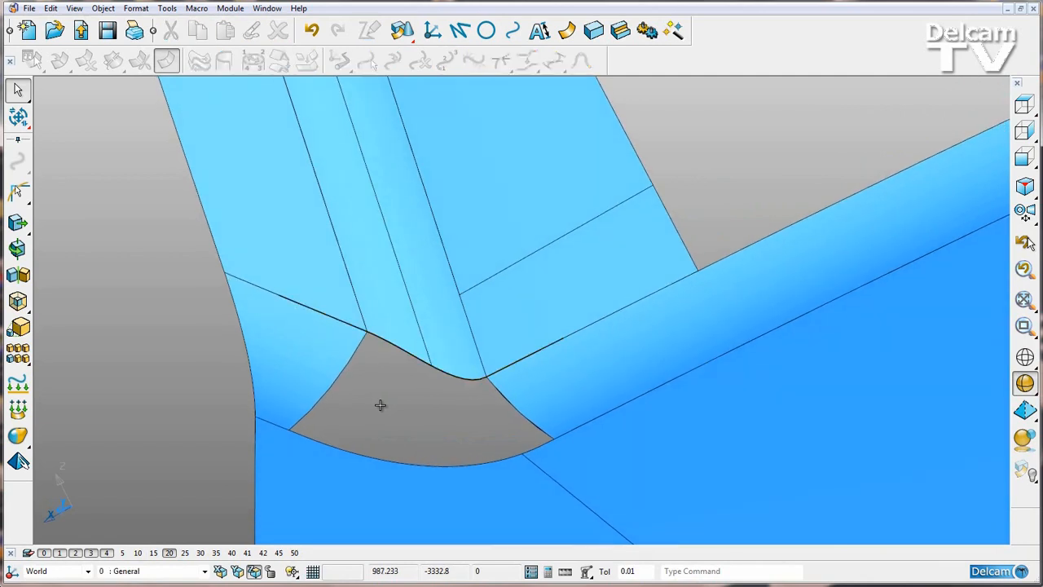
pyautogui.click(390, 342)
pyautogui.press('Delete')
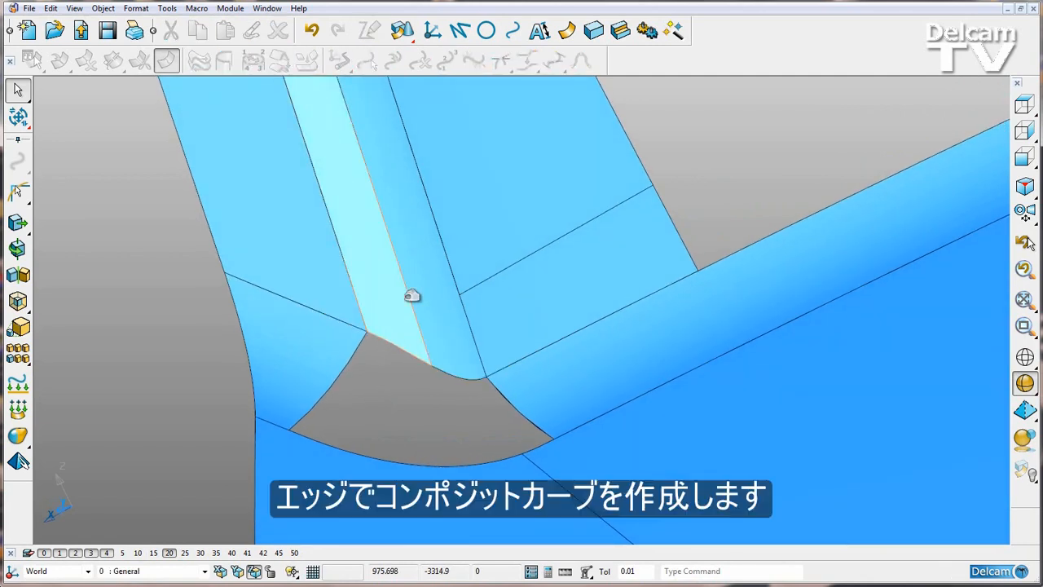
# - Create a closed composite curve tracing the surface edges all around the hole
pyautogui.click(514, 33)
pyautogui.click(18, 200)
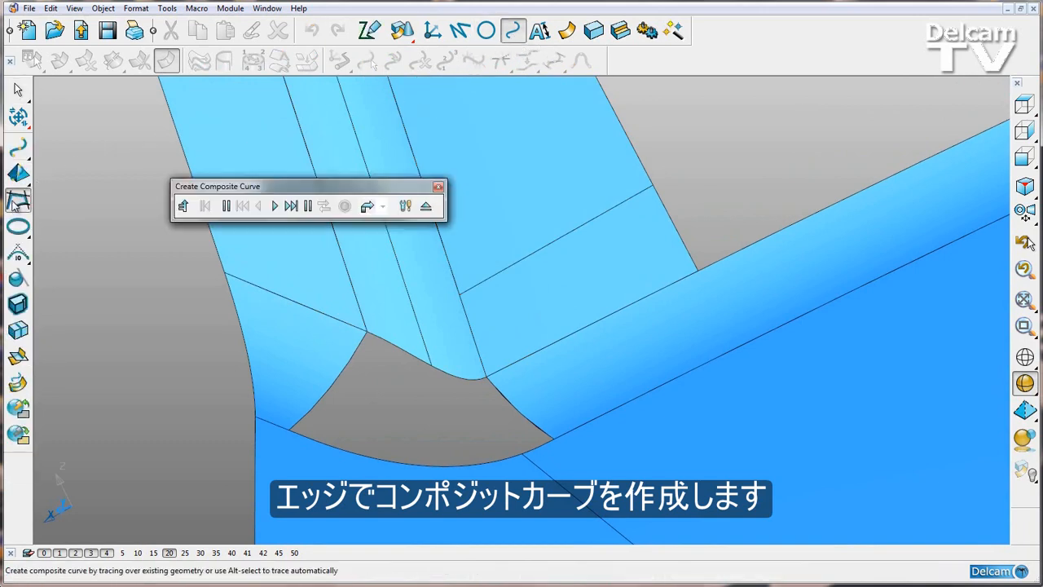
pyautogui.click(343, 369)
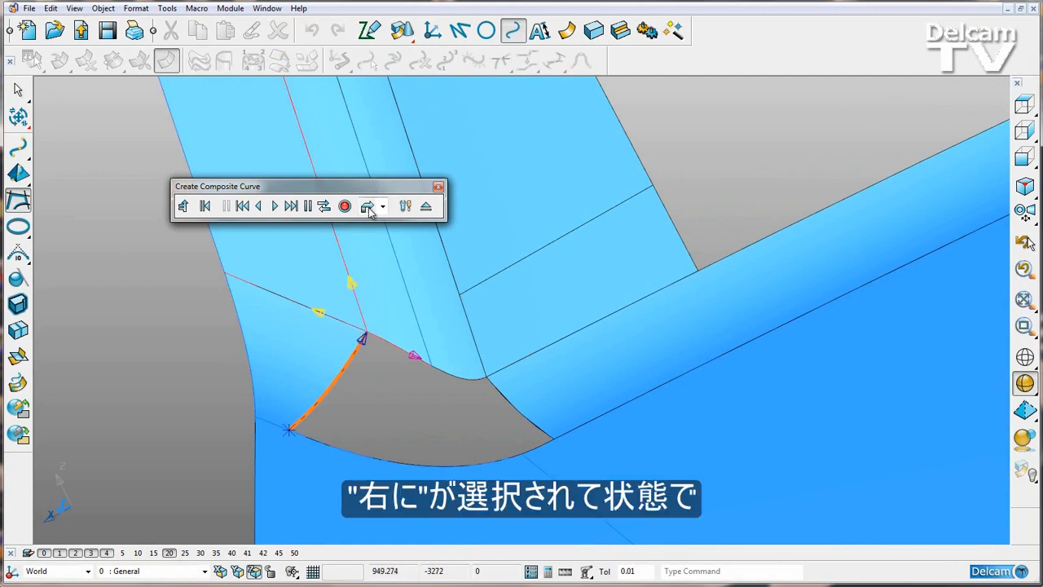
pyautogui.click(291, 206)
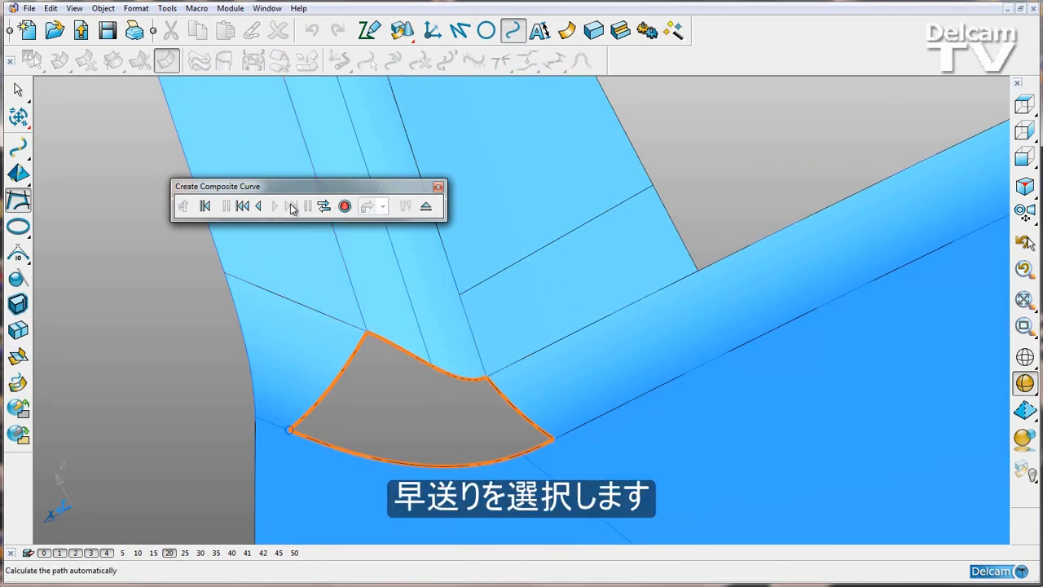
pyautogui.click(344, 207)
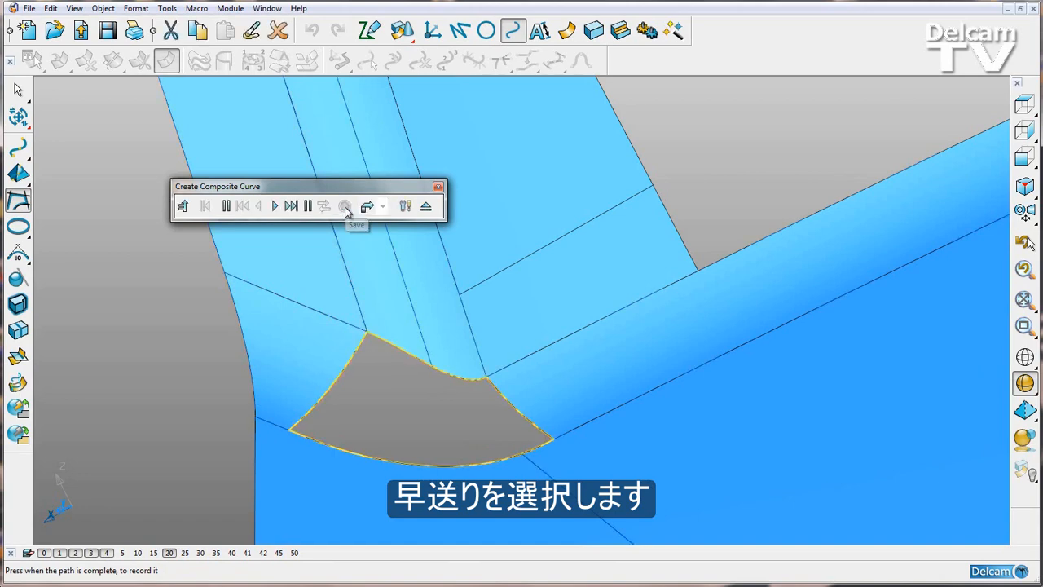
pyautogui.click(426, 207)
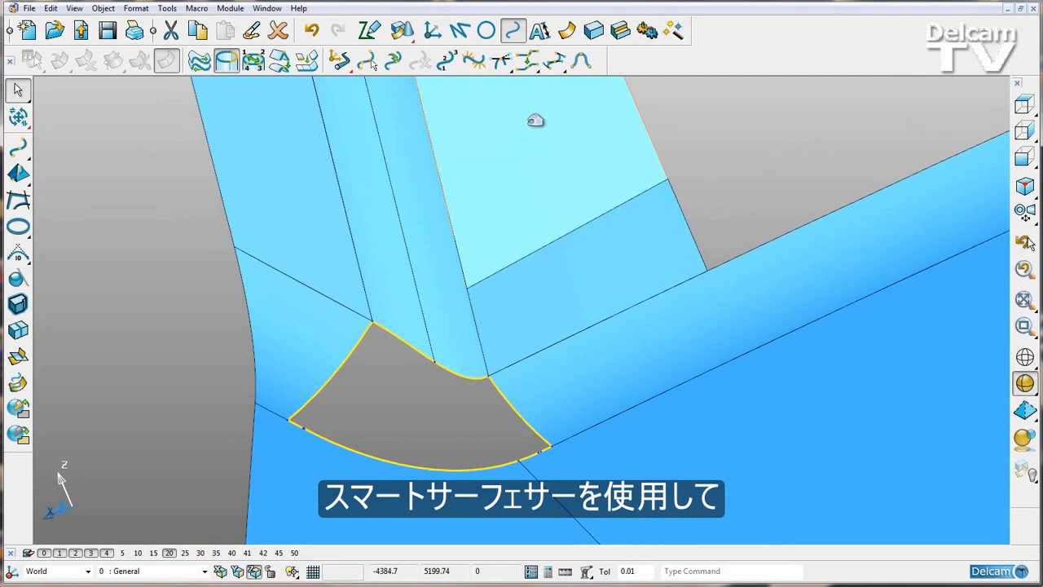
# - Fill the hole with a Fill-In surface from the composite curve using Smart Surfacer, tangent to the surrounding surfaces
pyautogui.click(566, 30)
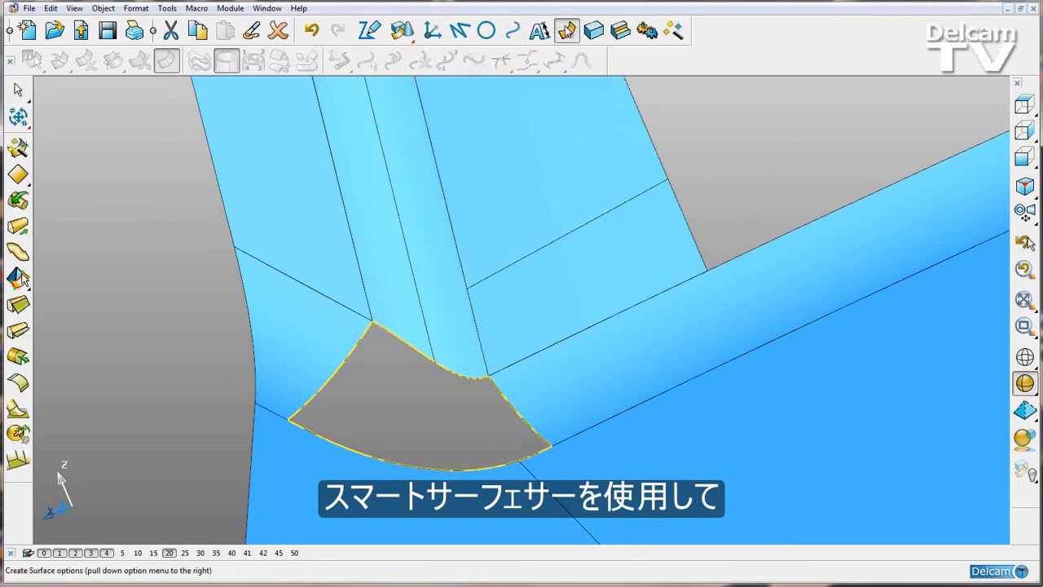
pyautogui.click(19, 277)
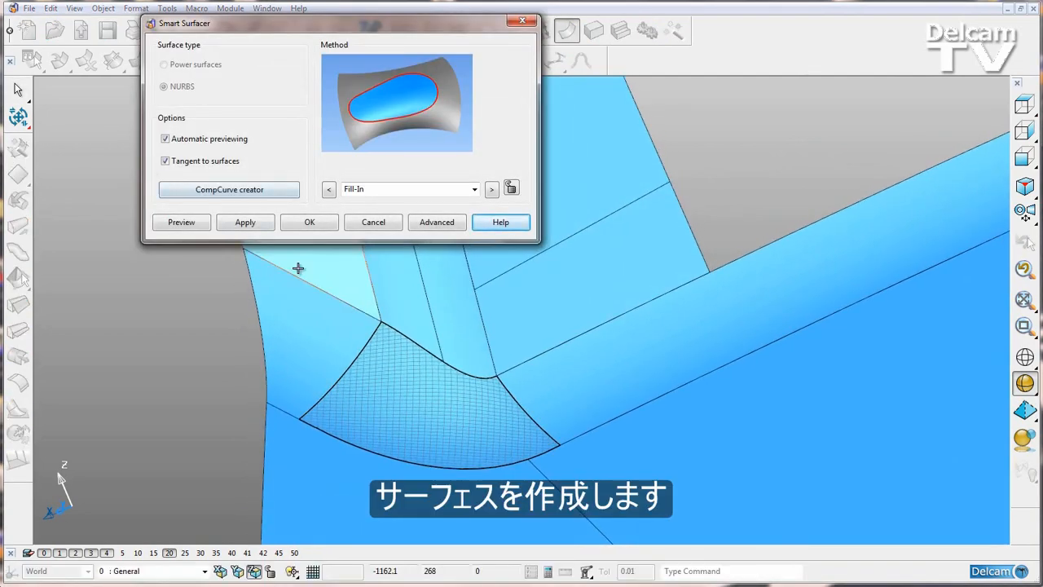
pyautogui.click(307, 223)
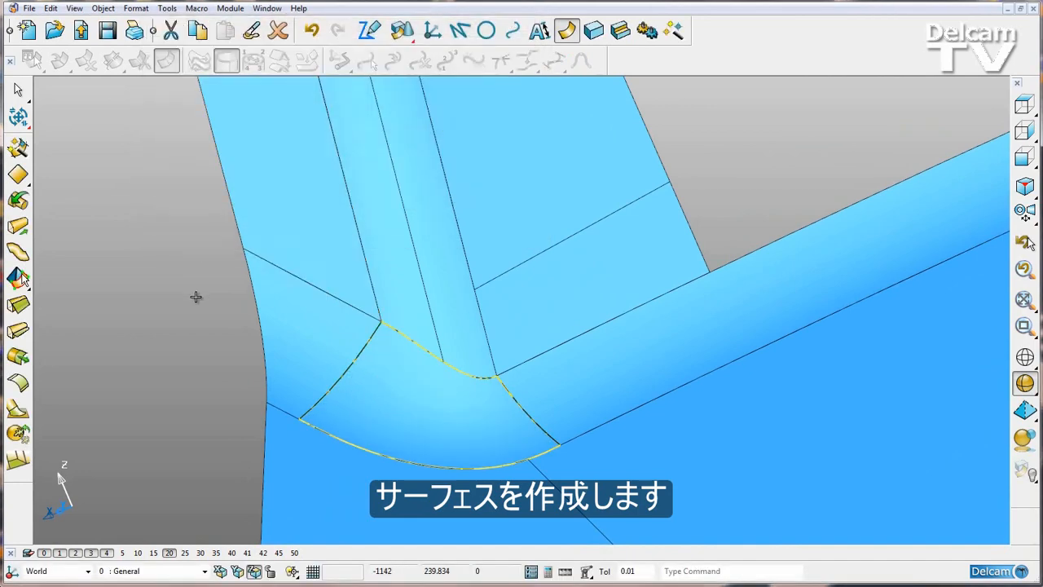
# - Delete the composite curve around the filled hole
pyautogui.click(355, 367)
pyautogui.press('Delete')
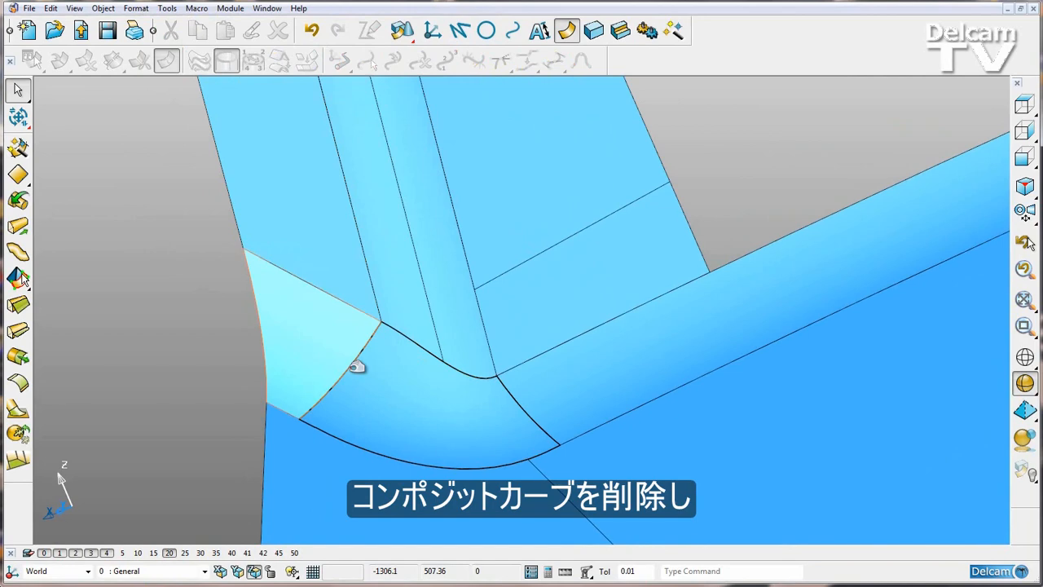
pyautogui.scroll(-4, 226, 353)
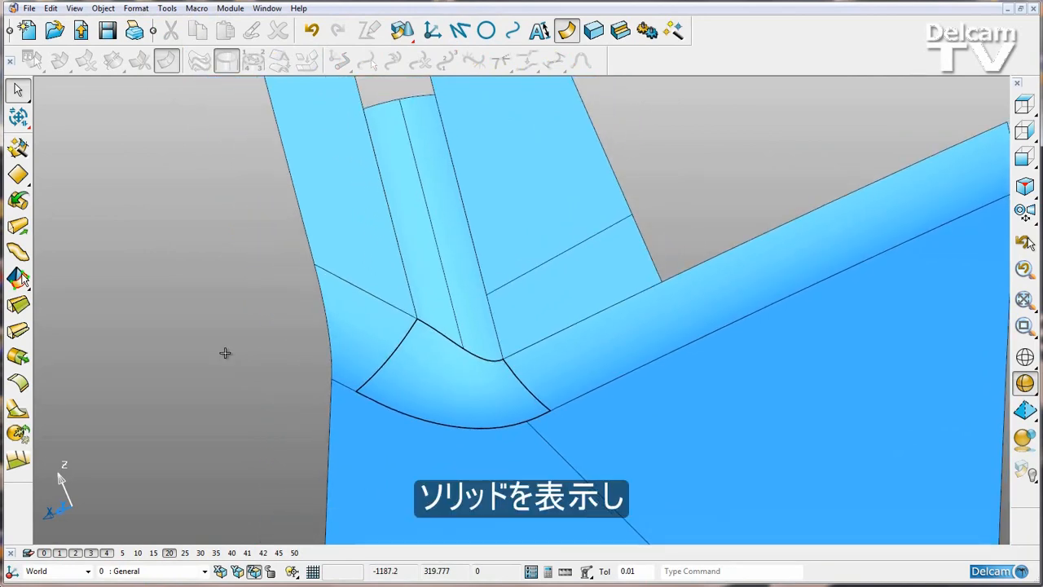
# - Redisplay the hidden solid and sew the extracted surfaces and the new fill-in surface back onto it
pyautogui.hotkey('ctrl', 'l')
pyautogui.scroll(-6, 225, 353)
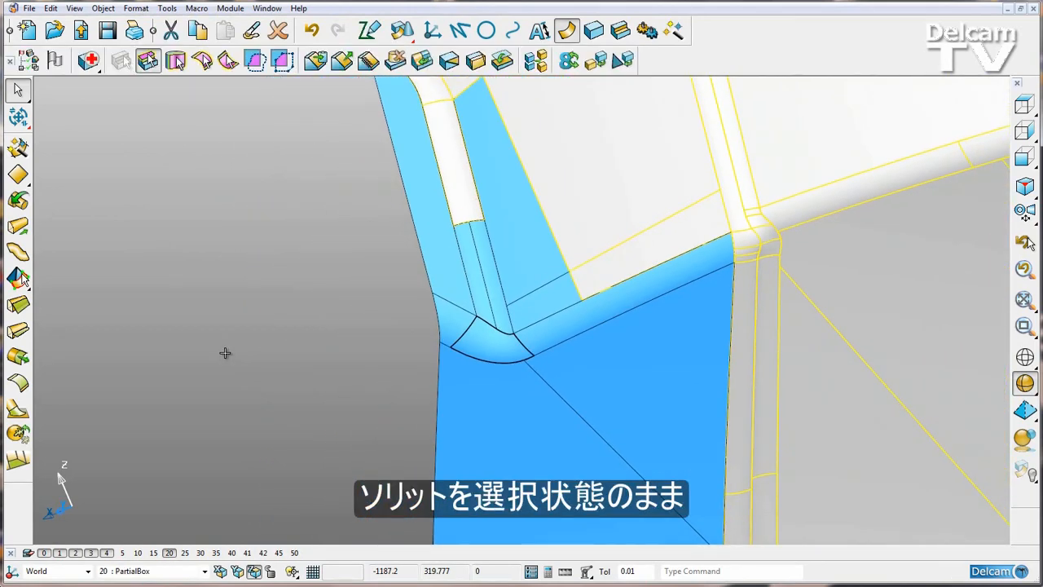
pyautogui.scroll(-5, 225, 353)
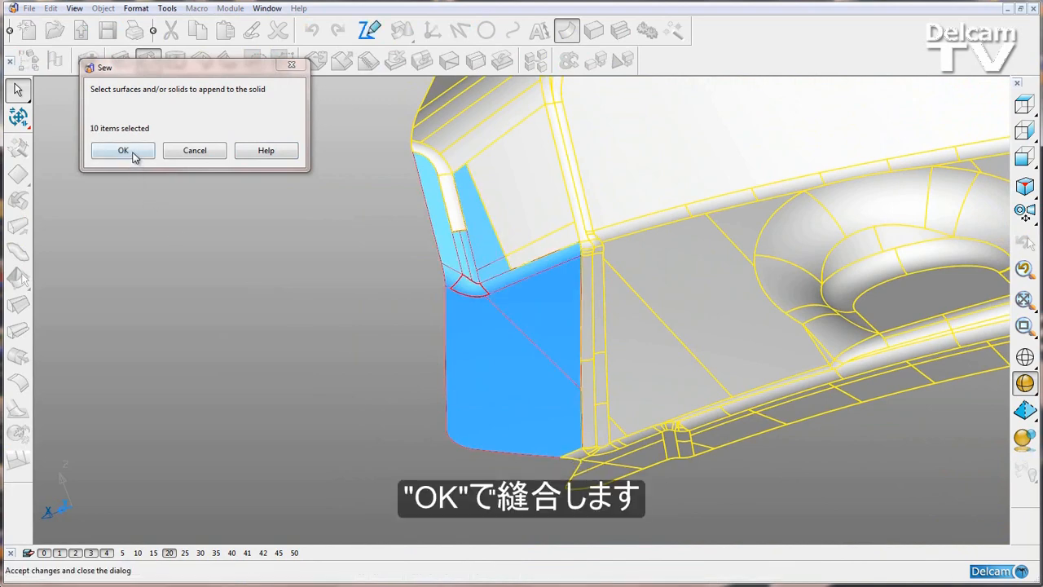
pyautogui.click(133, 155)
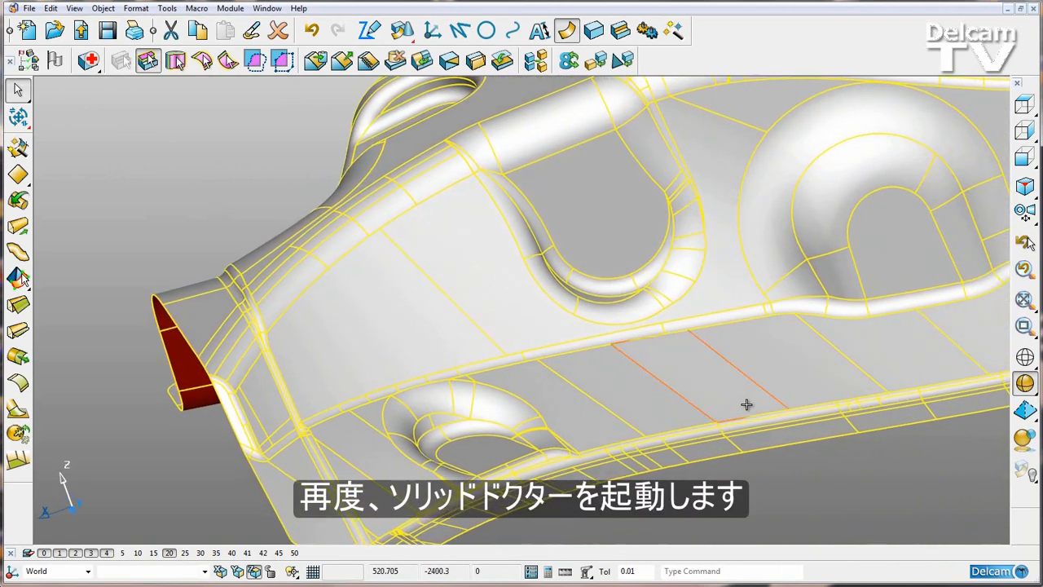
# - Run Solid Doctor on the sewn solid, apply Ignore intentional large hole to the outer edge fault, finish the repair and deselect the solid
pyautogui.click(88, 60)
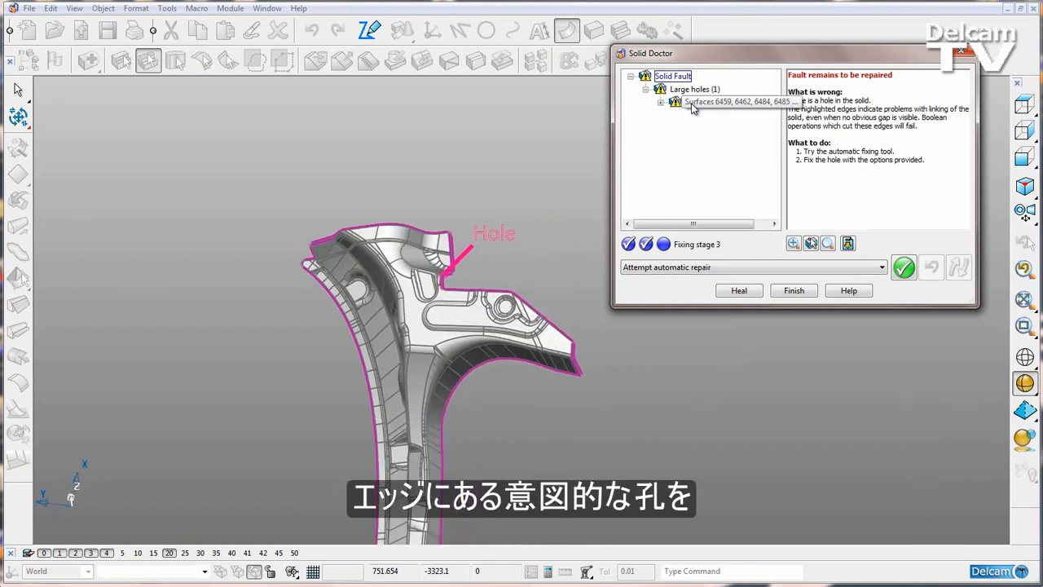
pyautogui.click(705, 267)
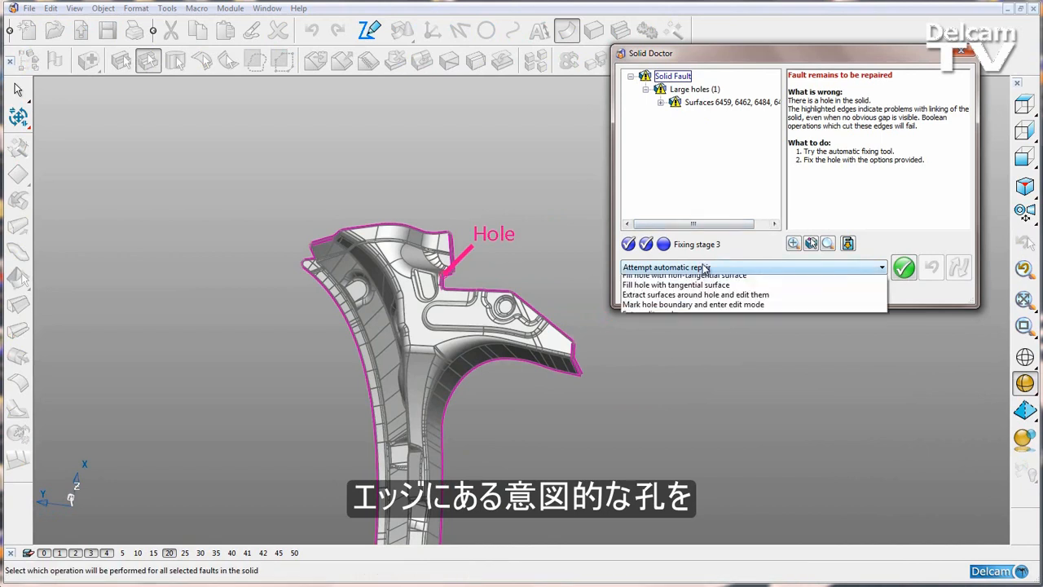
pyautogui.click(703, 290)
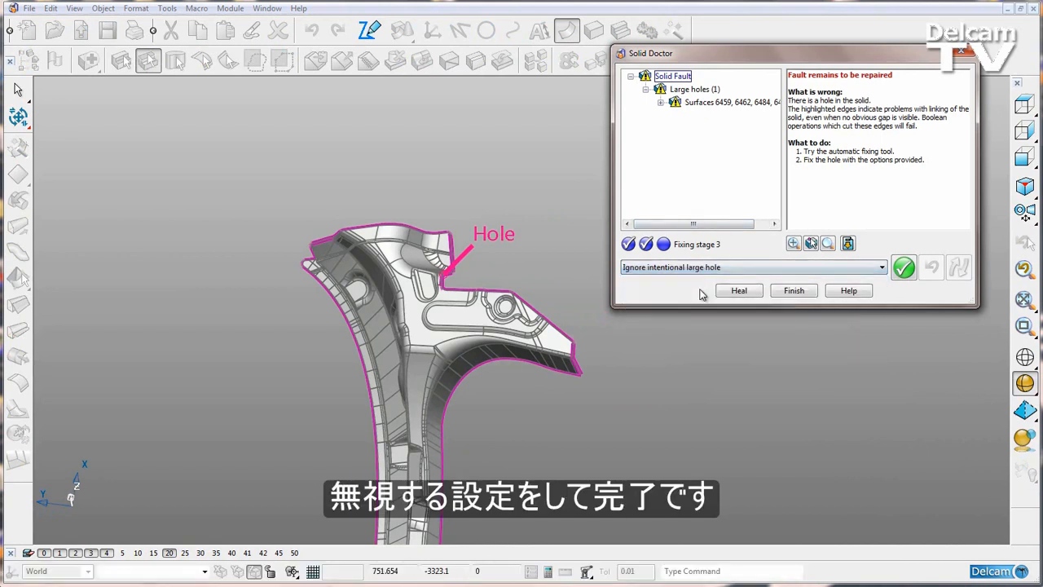
pyautogui.click(903, 276)
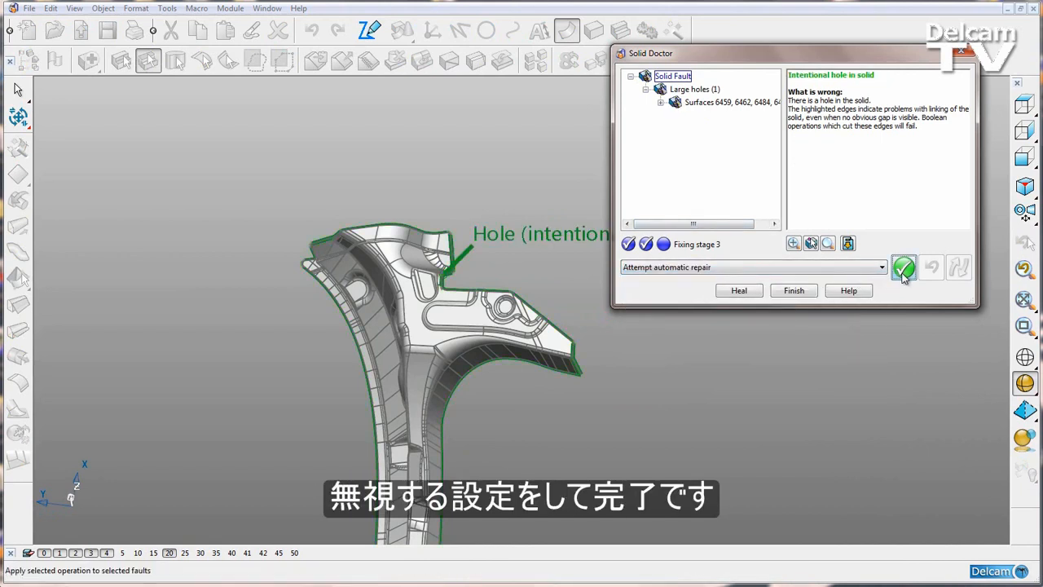
pyautogui.click(793, 291)
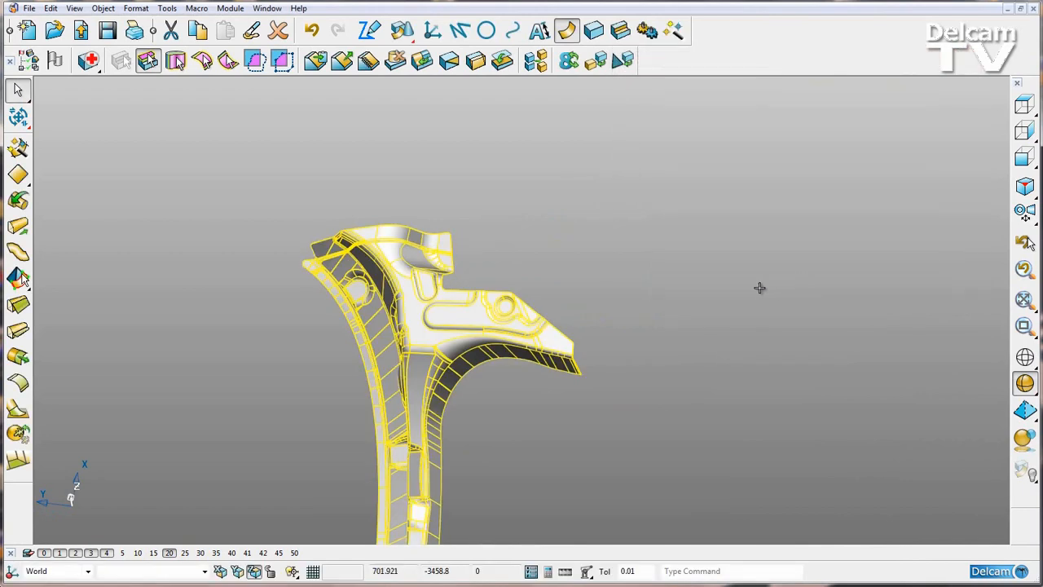
pyautogui.click(759, 288)
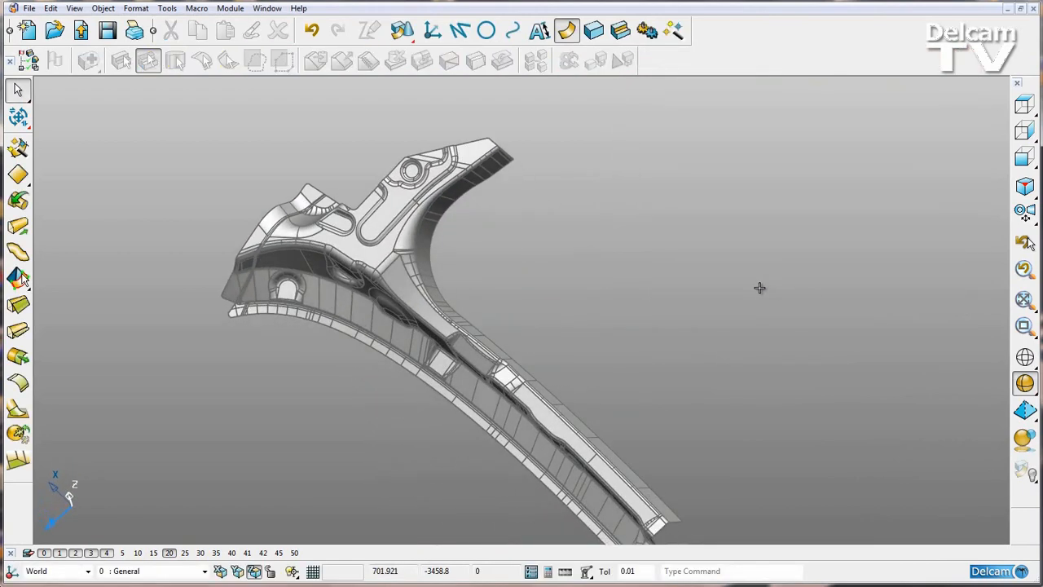